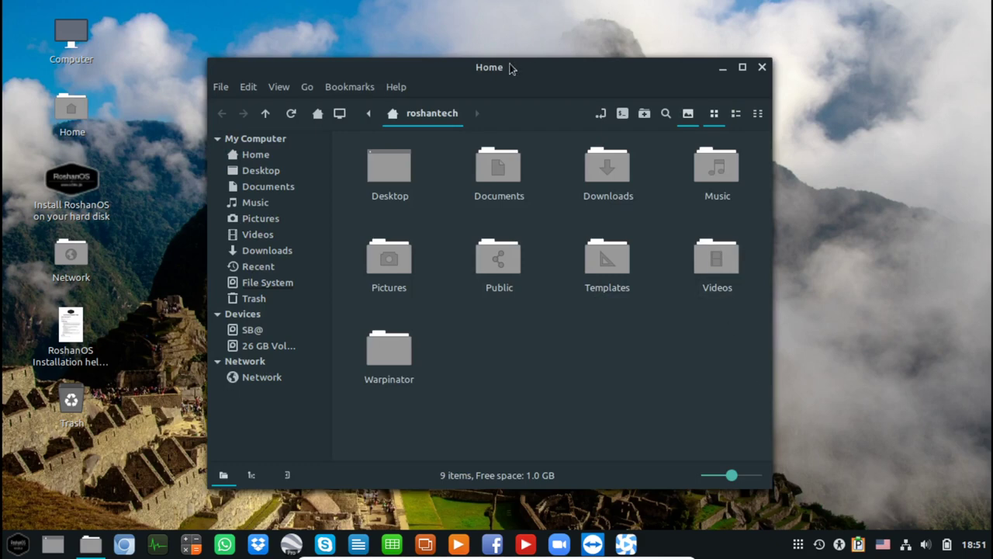
# Show hidden files in the home folder and open the .local/share folder in the maximized window
pyautogui.moveTo(510, 69); pyautogui.dragTo(468, 44)
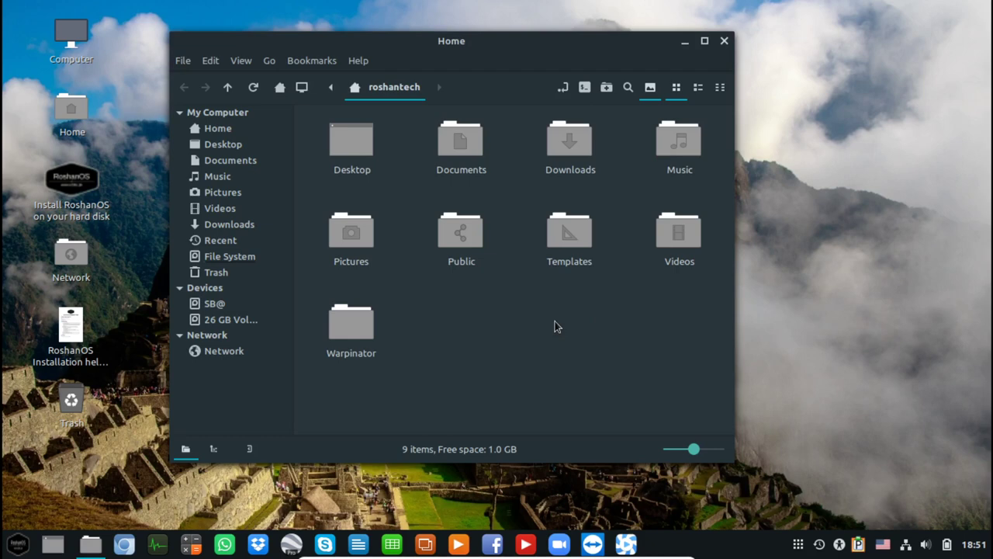
pyautogui.hotkey('ctrl', 'alt', 'End')
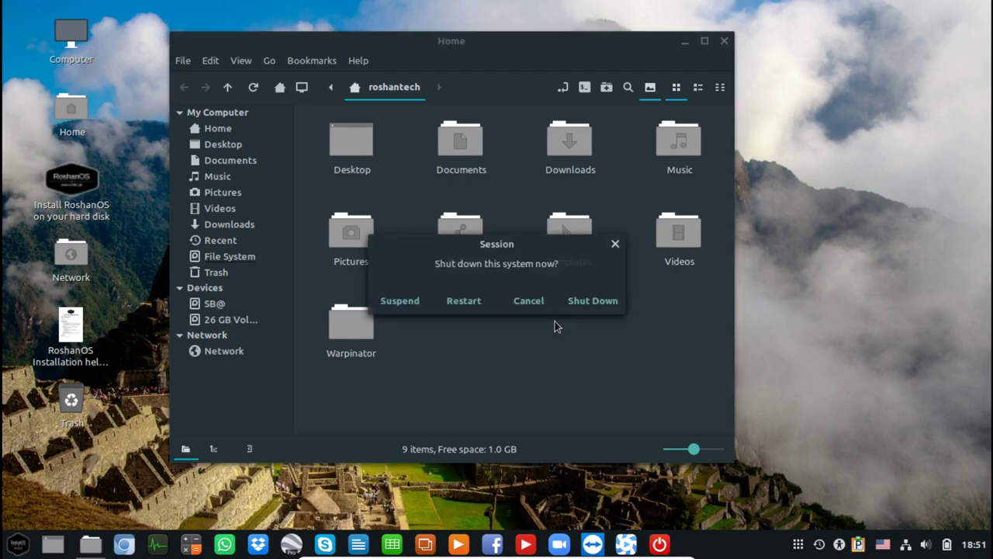
pyautogui.press('Escape')
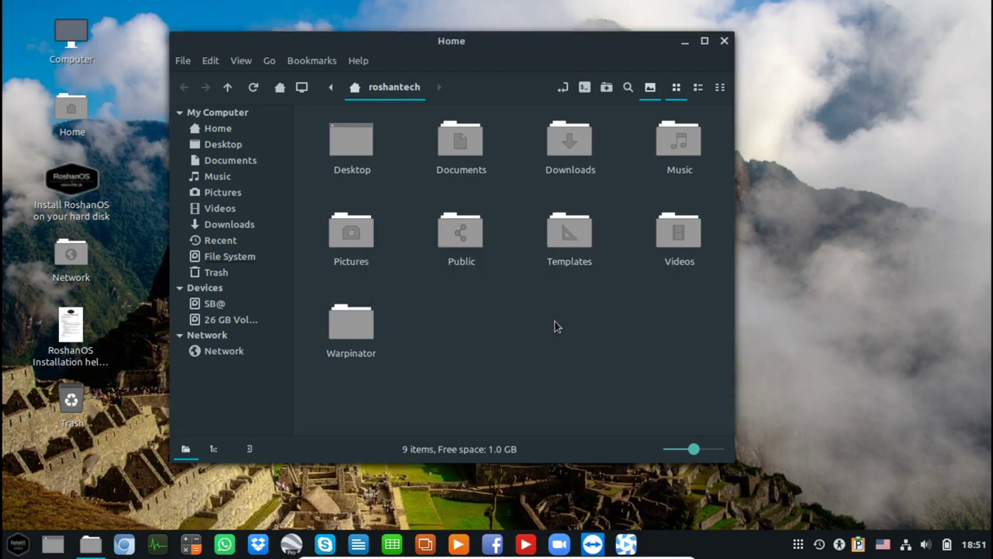
pyautogui.hotkey('ctrl', 'h')
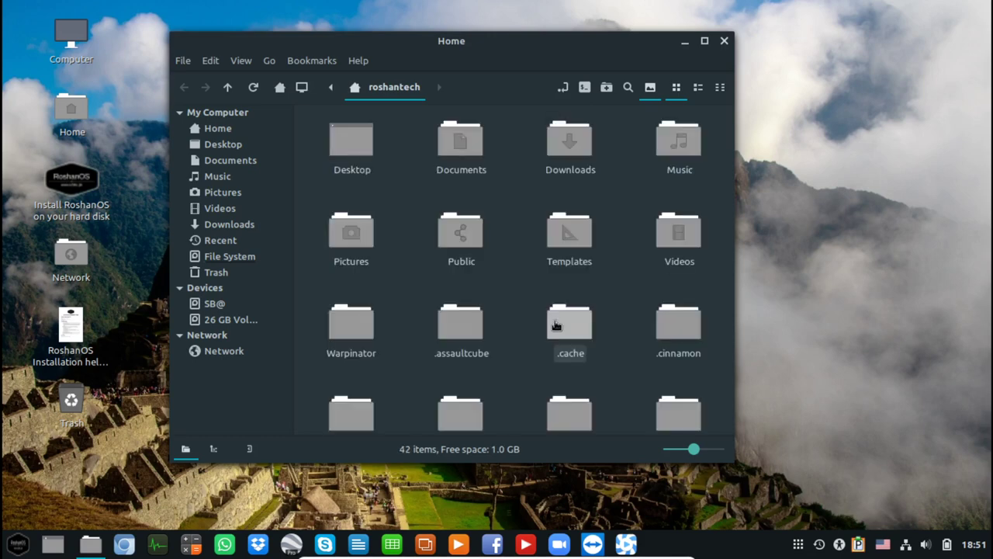
pyautogui.click(705, 40)
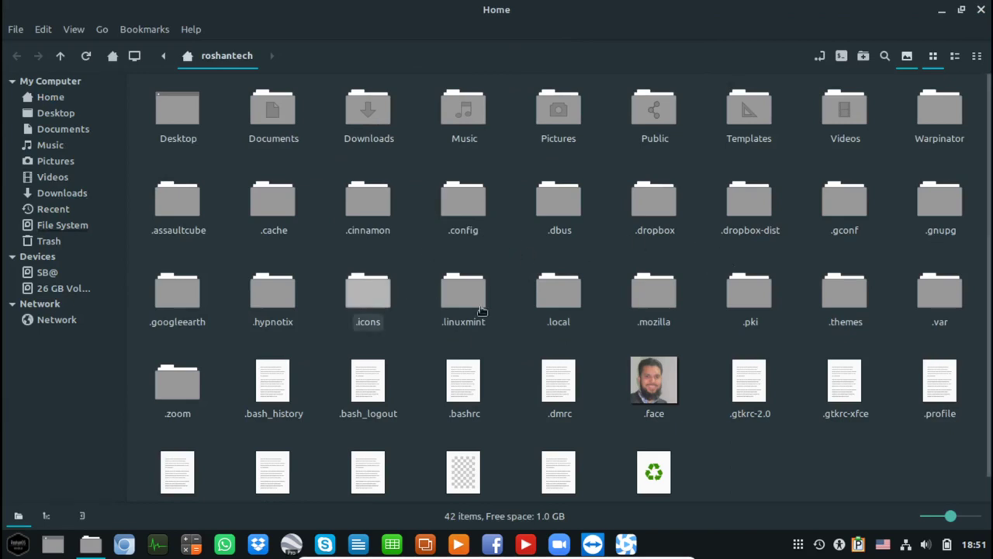
pyautogui.doubleClick(563, 303)
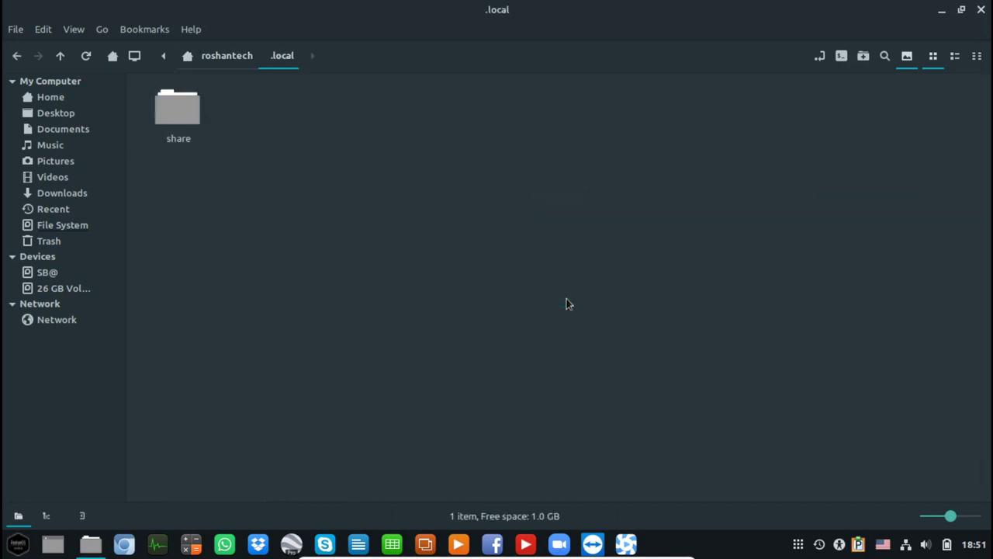
pyautogui.doubleClick(194, 99)
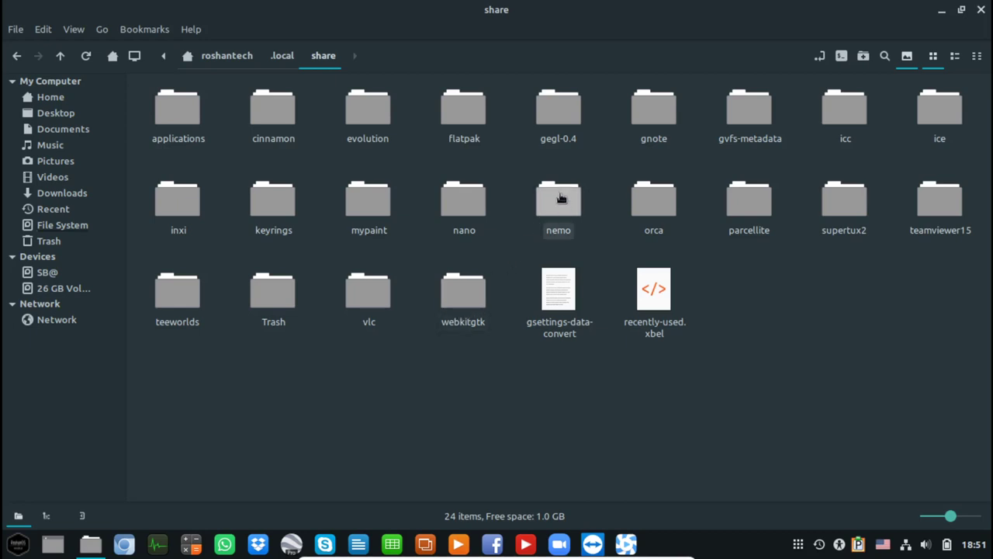
# Look up the file manager's name and version in its About information and close it
pyautogui.click(190, 30)
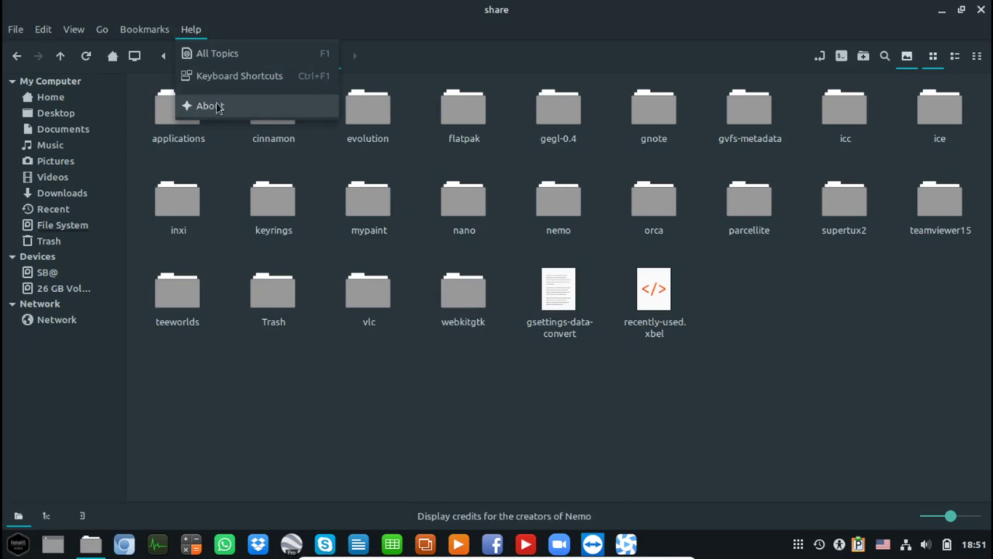
pyautogui.click(219, 102)
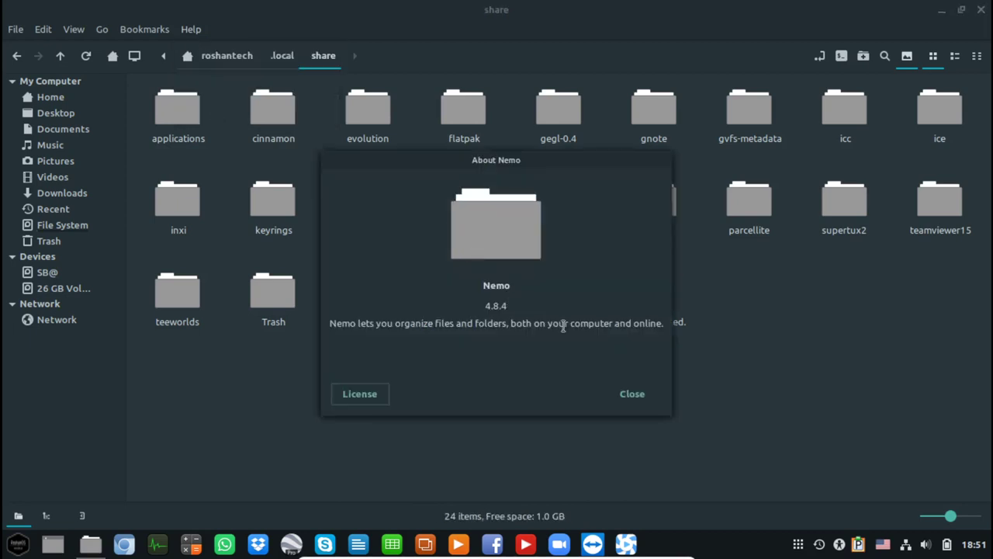
pyautogui.click(631, 395)
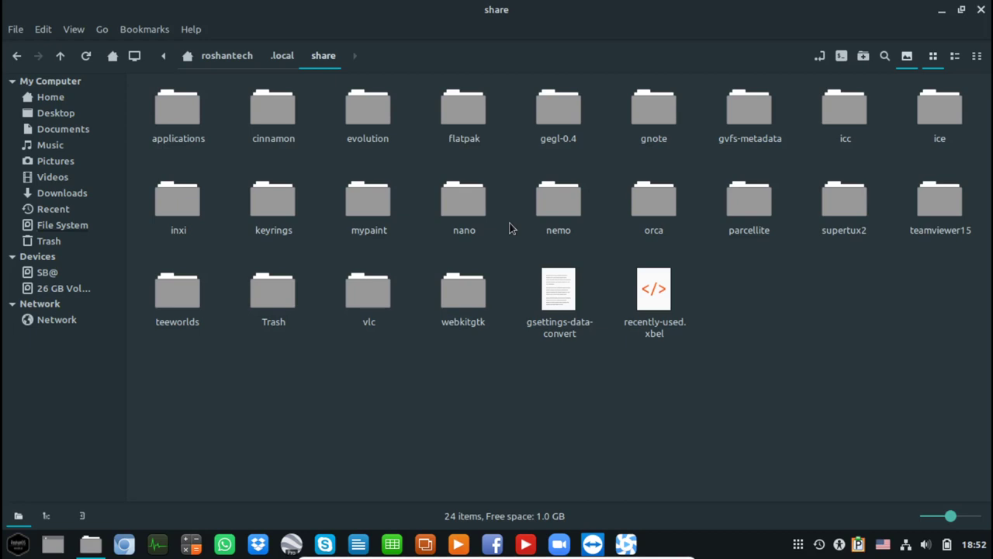
# Open the actions folder inside the nemo folder
pyautogui.doubleClick(563, 208)
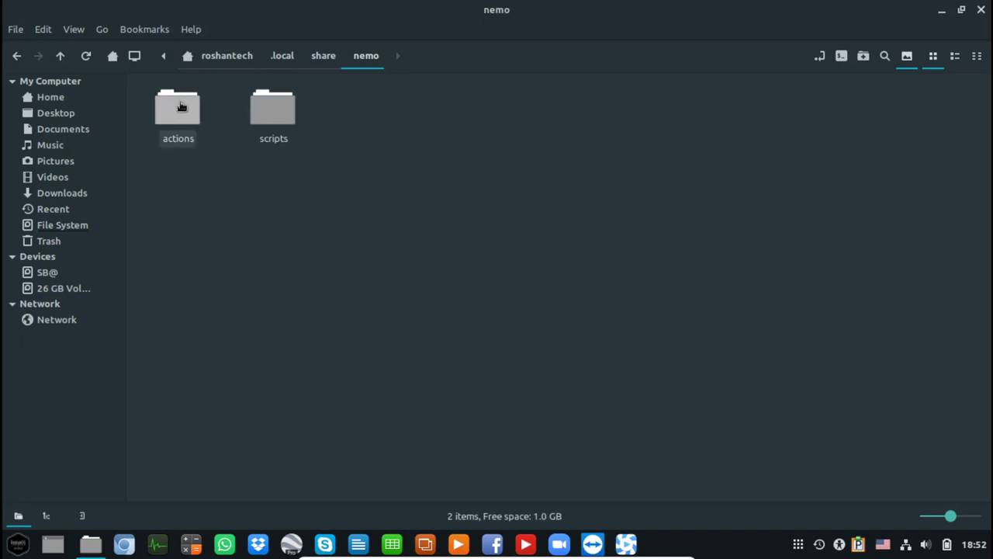
pyautogui.doubleClick(179, 113)
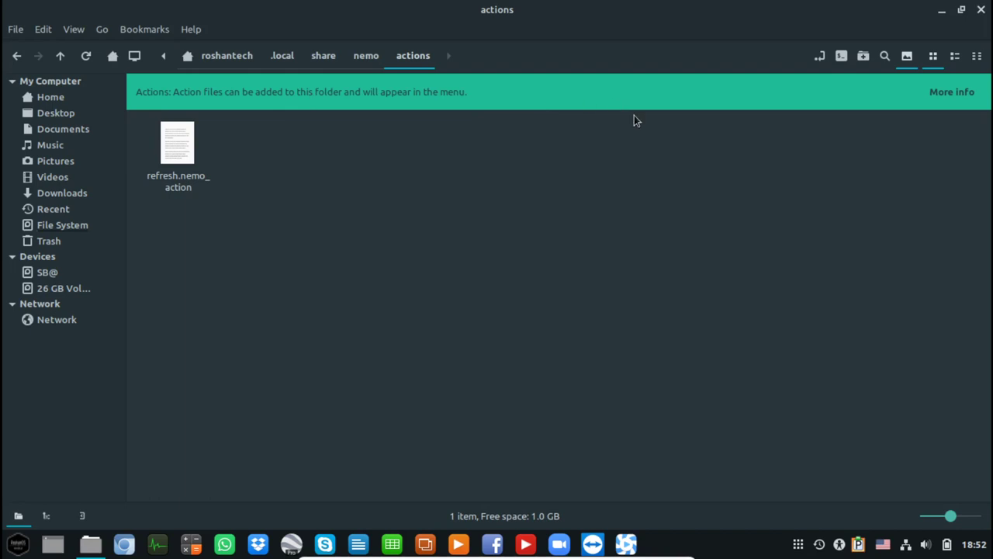
# Check the actions folder's context menu entries and view the sample.nemo_action file offered as more info
pyautogui.rightClick(487, 321)
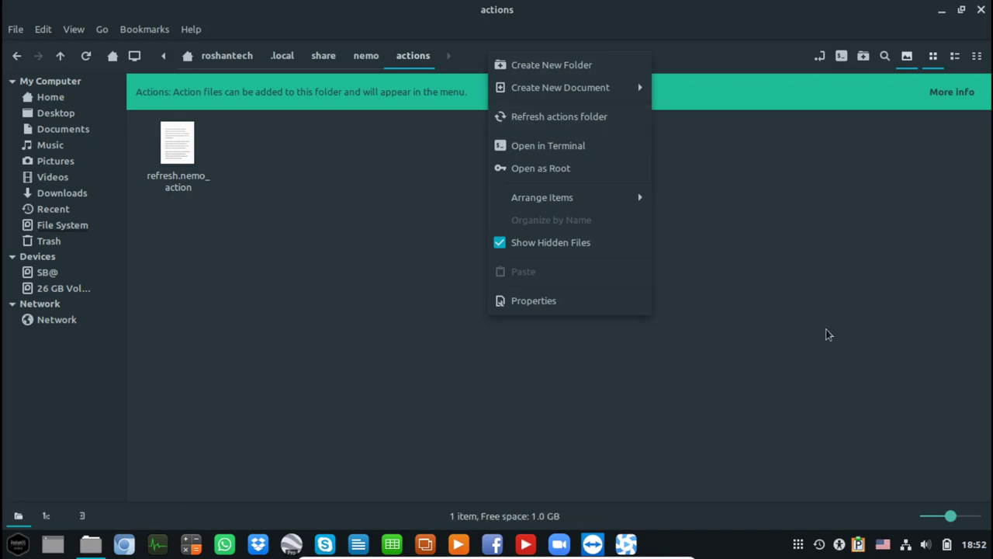
pyautogui.click(932, 151)
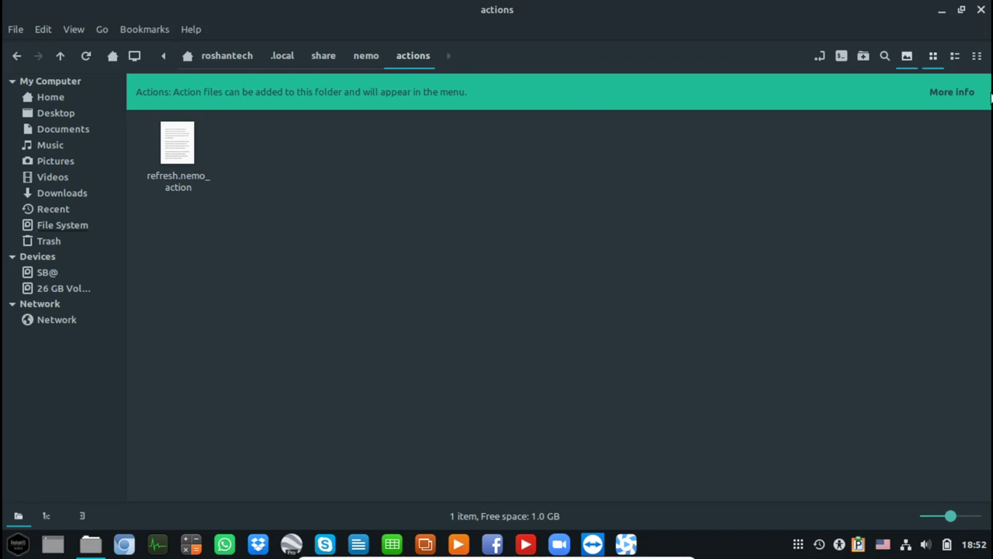
pyautogui.click(945, 91)
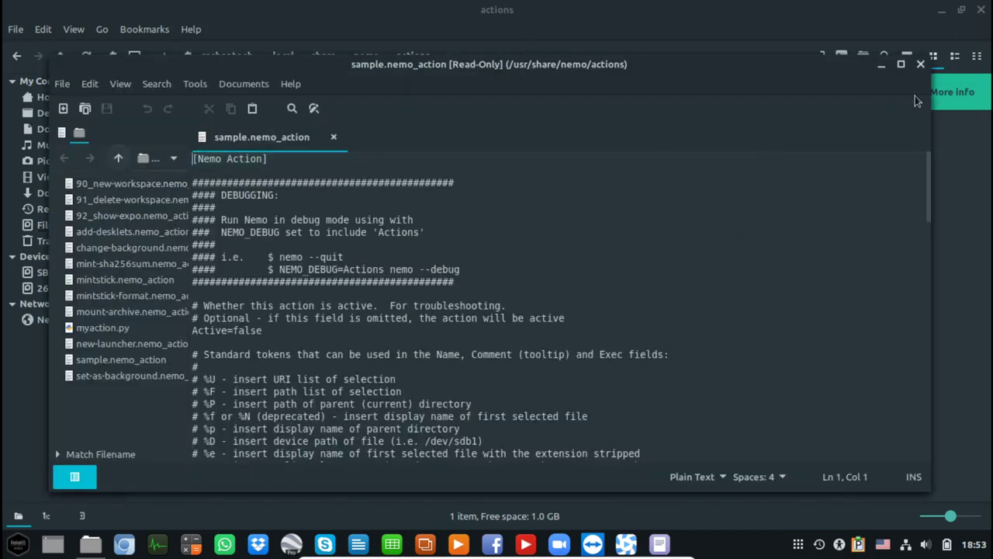
pyautogui.click(920, 65)
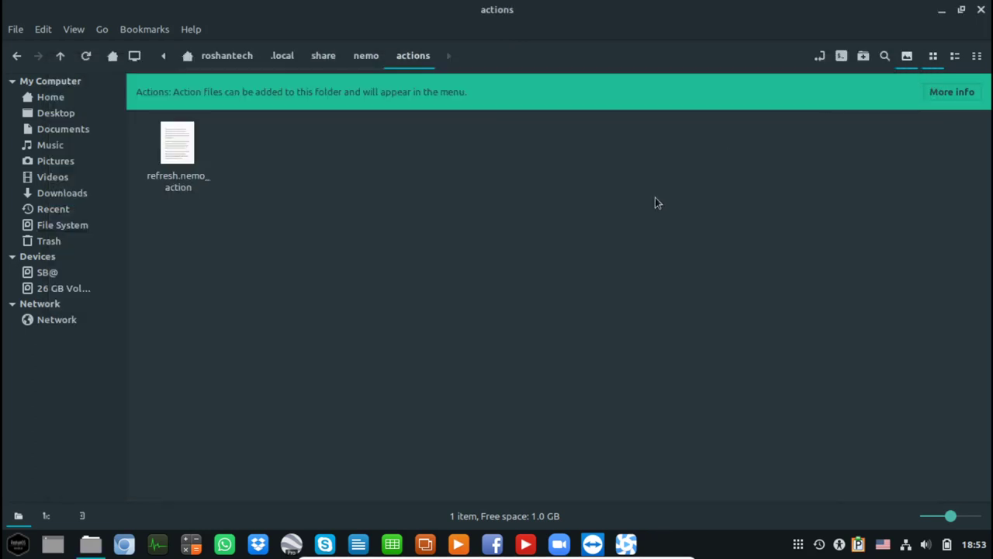
# Open refresh.nemo_action in the text editor and bring its window in front of the restored file manager
pyautogui.rightClick(187, 163)
pyautogui.click(278, 140)
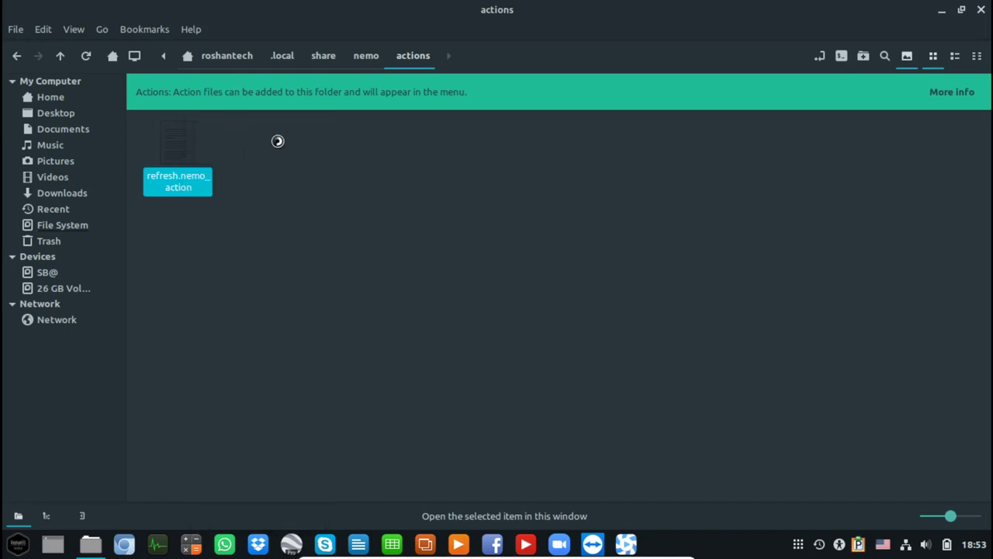
pyautogui.click(961, 10)
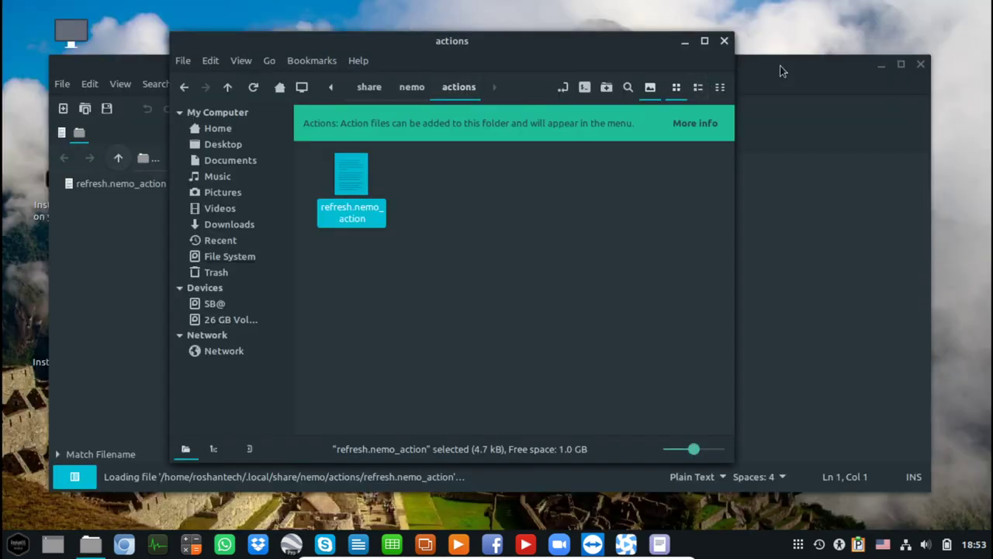
pyautogui.click(699, 62)
pyautogui.moveTo(695, 66); pyautogui.dragTo(712, 55)
# Highlight the [Nemo Action] header on the first line of refresh.nemo_action
pyautogui.click(262, 149)
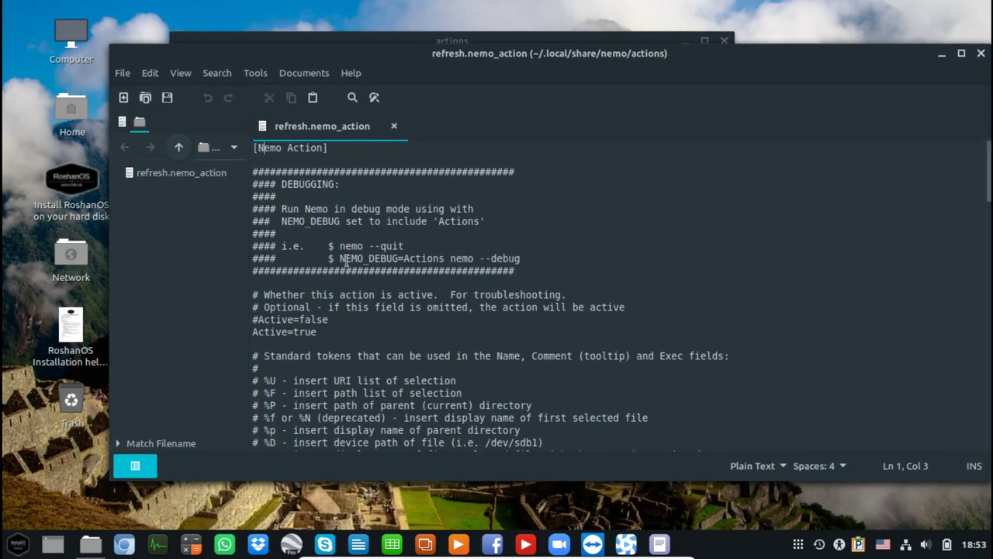
pyautogui.press('Home')
pyautogui.hotkey('shift', 'Right')
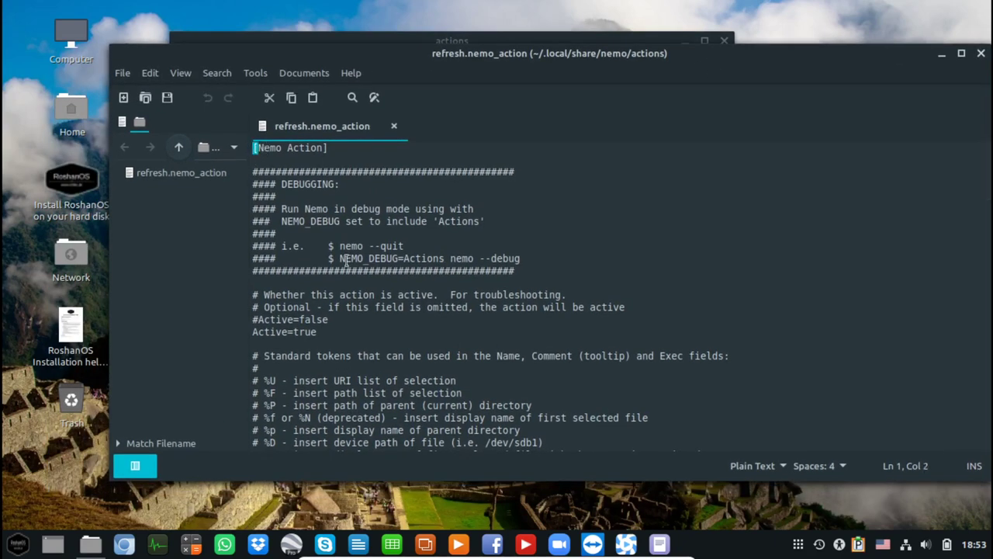
pyautogui.hotkey('shift', 'Right')
pyautogui.hotkey('shift', 'Down')
pyautogui.hotkey('shift', 'Down')
pyautogui.hotkey('shift', 'Up')
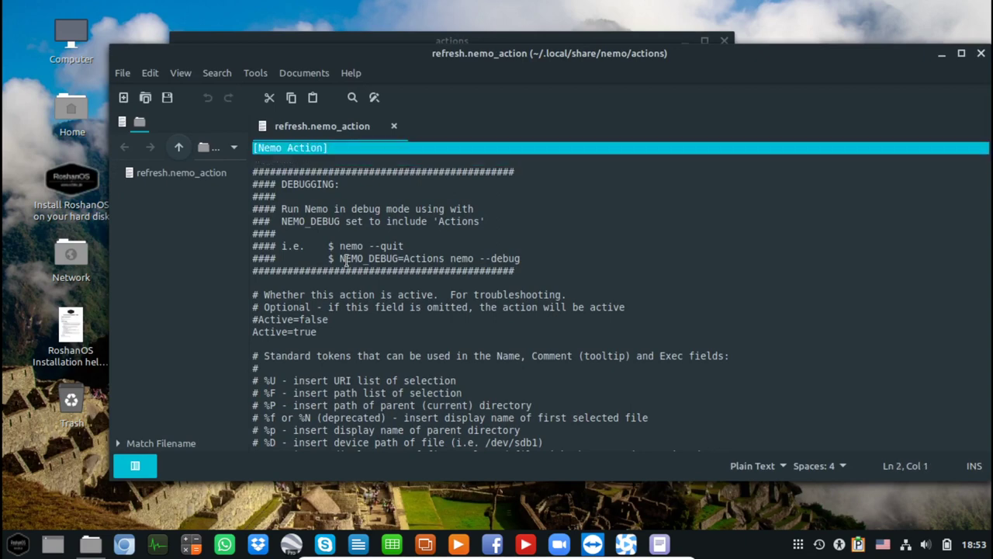
pyautogui.hotkey('shift', 'Left')
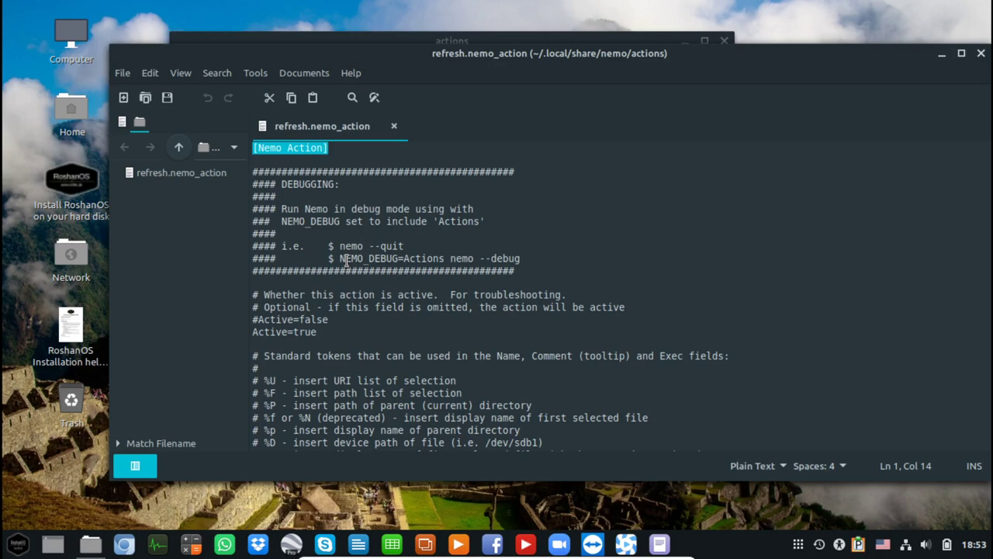
# Go through the debugging comments down to the Active=true line and examine its Active key
pyautogui.press('Down')
pyautogui.press('Down')
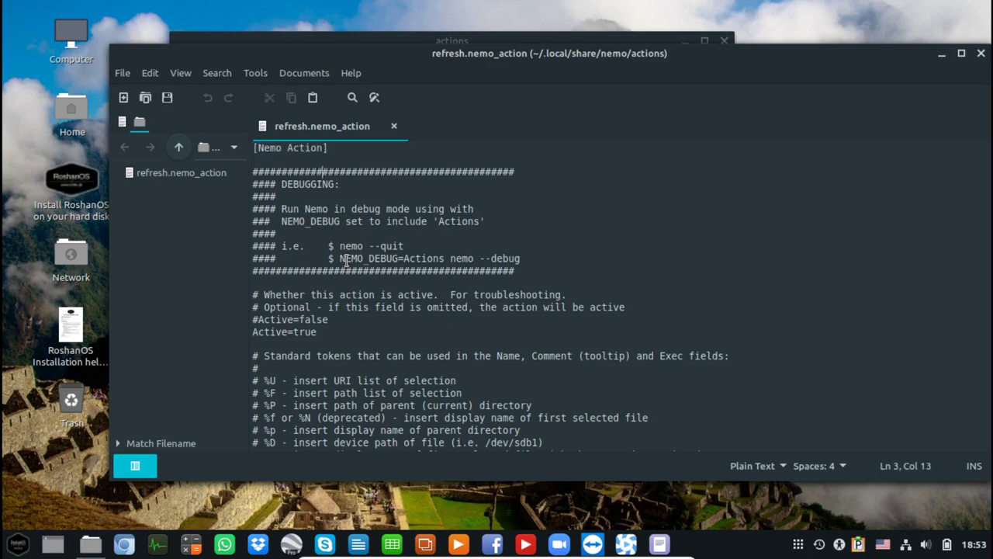
pyautogui.press('Left')
pyautogui.press('Left')
pyautogui.press('Left')
pyautogui.press('Left')
pyautogui.press('Left')
pyautogui.press('Up')
pyautogui.press('Left')
pyautogui.press('Right')
pyautogui.press('Down')
pyautogui.hotkey('shift', 'Right')
pyautogui.press('Down')
pyautogui.press('Down')
pyautogui.press('Down')
pyautogui.press('Down')
pyautogui.press('Down')
pyautogui.press('Down')
pyautogui.press('Down')
pyautogui.press('Down')
pyautogui.press('Down')
pyautogui.press('Down')
pyautogui.press('Down')
pyautogui.press('Right')
pyautogui.press('Right')
pyautogui.hotkey('shift', 'Left')
pyautogui.hotkey('shift', 'Left')
pyautogui.hotkey('shift', 'Left')
pyautogui.hotkey('shift', 'Left')
pyautogui.hotkey('shift', 'Left')
pyautogui.hotkey('shift', 'Left')
pyautogui.hotkey('shift', 'Left')
pyautogui.hotkey('shift', 'Left')
pyautogui.hotkey('shift', 'Right')
pyautogui.hotkey('shift', 'Right')
pyautogui.press('Right')
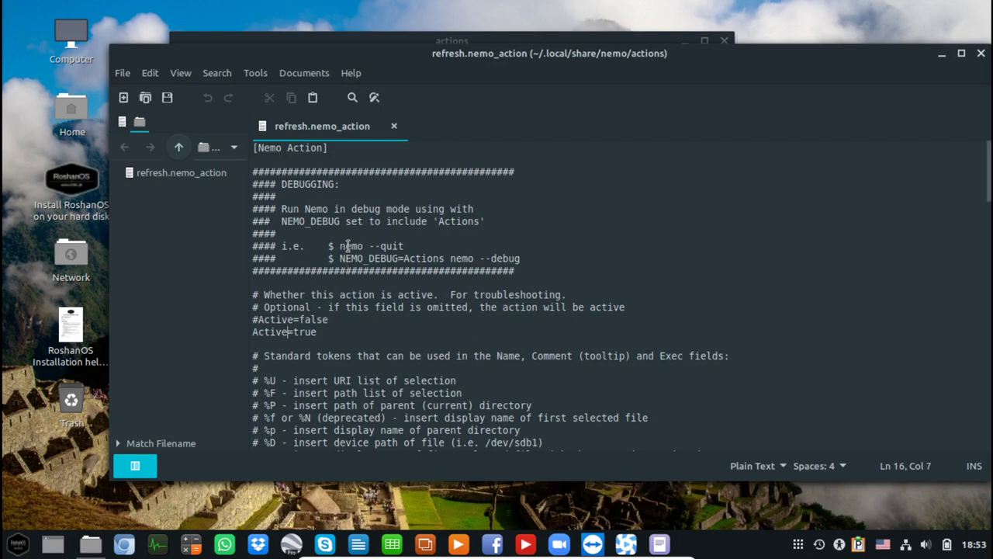
# Highlight the example commands nemo --quit and NEMO_DEBUG=Actions nemo --debug in the debugging comments
pyautogui.moveTo(339, 246); pyautogui.dragTo(404, 247)
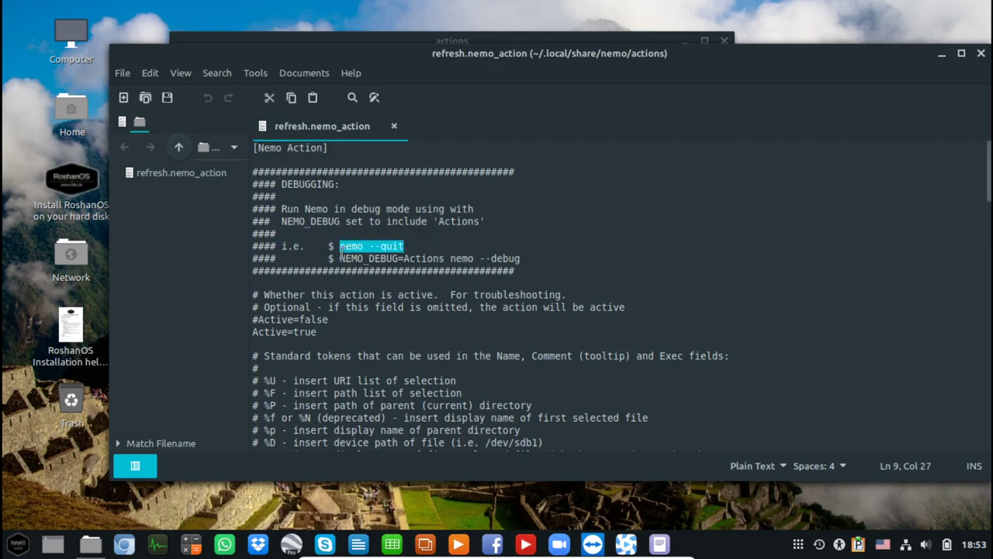
pyautogui.moveTo(339, 258); pyautogui.dragTo(524, 258)
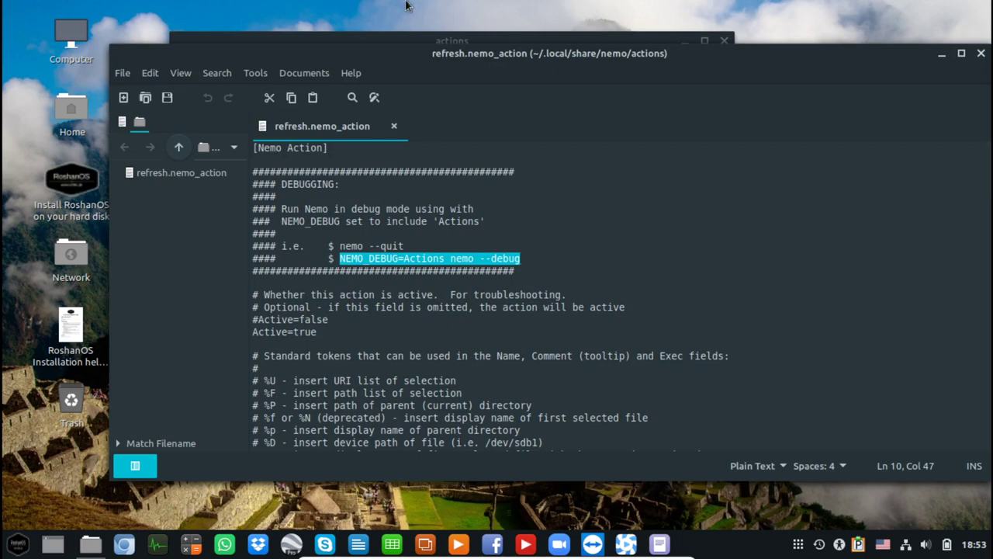
# Move the actions folder window aside and return to the refresh.nemo_action editor window
pyautogui.click(323, 36)
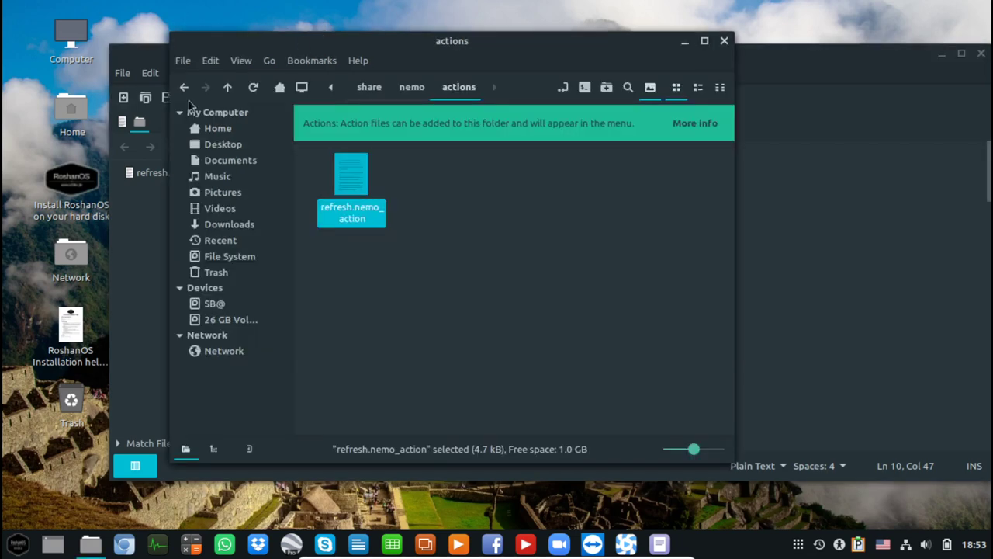
pyautogui.moveTo(261, 45); pyautogui.dragTo(141, 35)
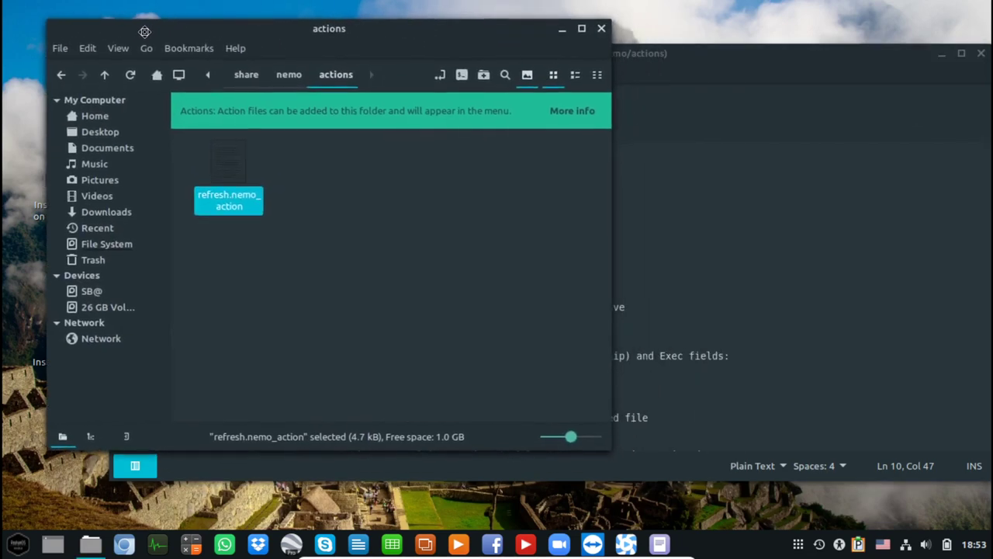
pyautogui.click(691, 55)
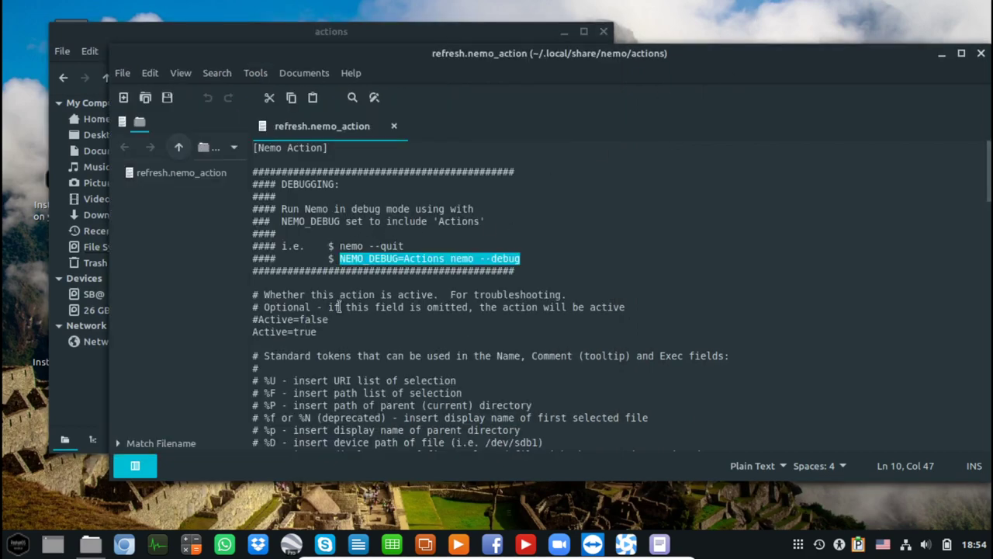
# Read from the commented #Active=false line past the standard tokens down to the Name=Refresh %p folder line
pyautogui.click(310, 319)
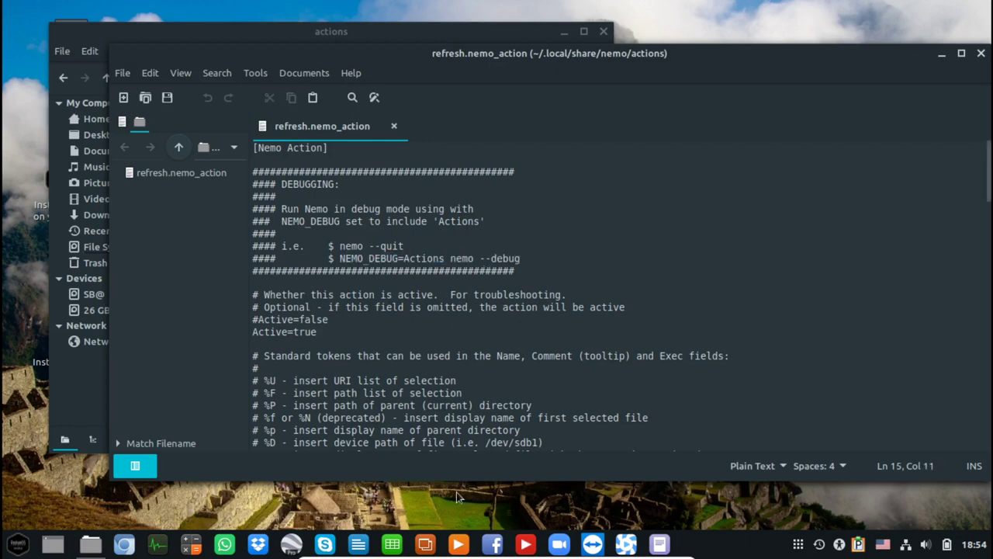
pyautogui.press('Down')
pyautogui.press('Down')
pyautogui.press('Down')
pyautogui.press('Down')
pyautogui.press('Down')
pyautogui.press('Down')
pyautogui.press('Down')
pyautogui.press('Down')
pyautogui.press('Down')
pyautogui.press('Down')
pyautogui.press('Down')
pyautogui.press('Down')
pyautogui.press('Down')
pyautogui.press('Down')
pyautogui.press('Down')
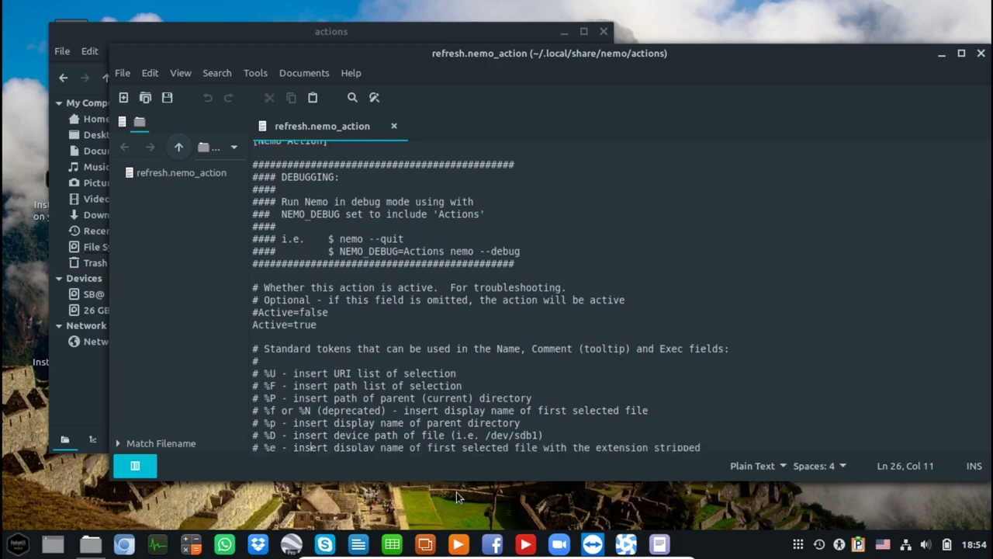
pyautogui.press('Down')
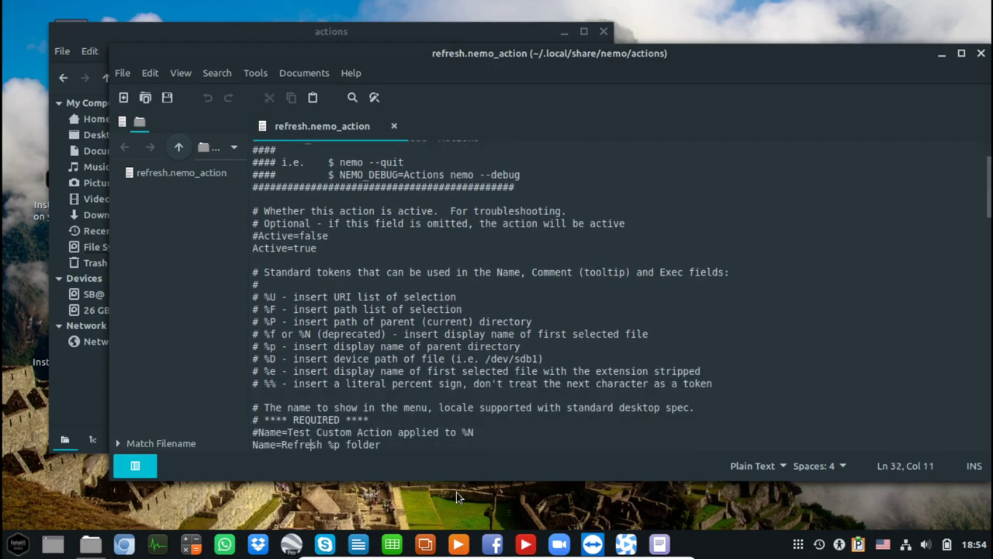
# Examine the Name line up to its %p token and highlight the comment explaining what %p inserts
pyautogui.press('Up')
pyautogui.press('Up')
pyautogui.press('Down')
pyautogui.press('Down')
pyautogui.press('Left')
pyautogui.press('Home')
pyautogui.press('Right')
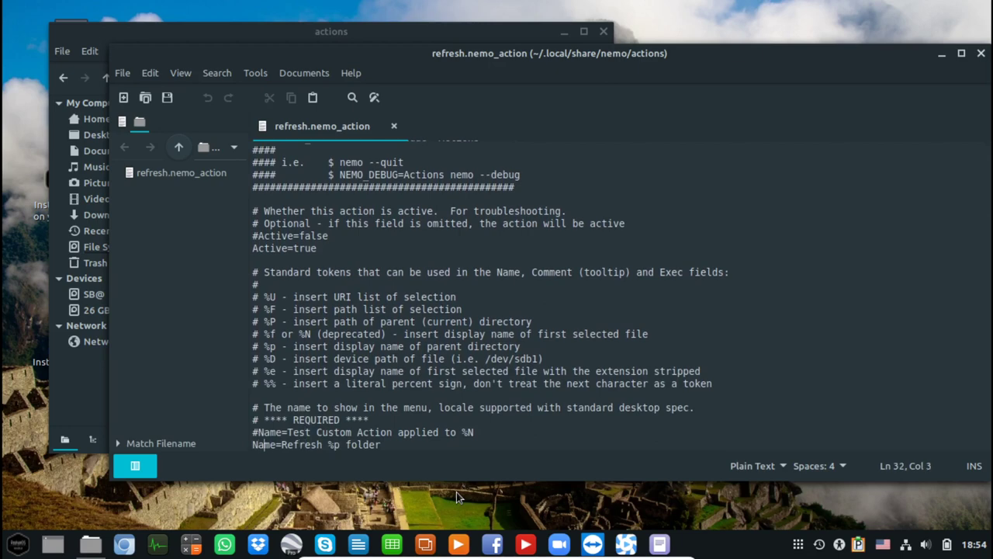
pyautogui.press('Right')
pyautogui.press('Right')
pyautogui.press('Right')
pyautogui.press('Right')
pyautogui.press('Right')
pyautogui.press('Right')
pyautogui.press('Right')
pyautogui.press('Right')
pyautogui.press('Right')
pyautogui.press('Right')
pyautogui.press('Right')
pyautogui.press('Right')
pyautogui.press('Right')
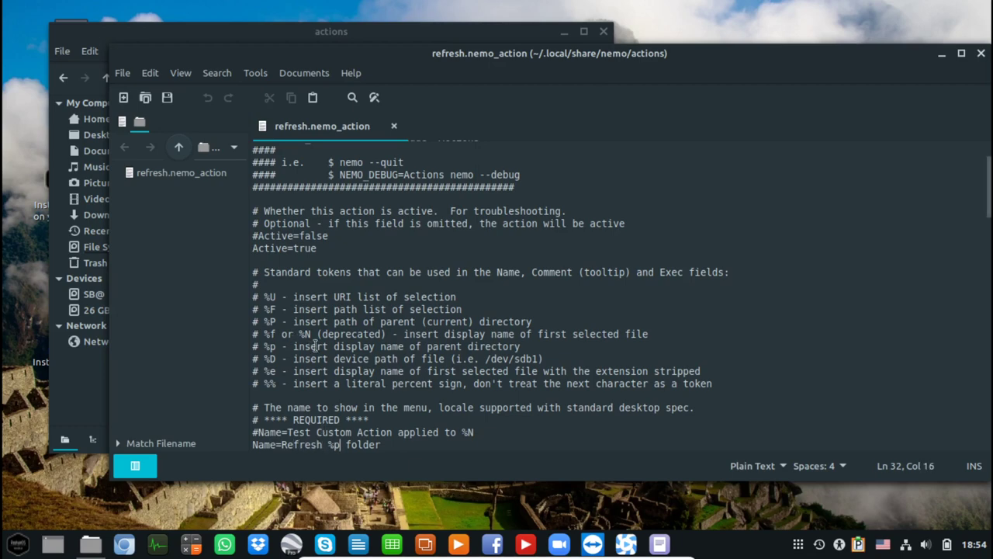
pyautogui.moveTo(316, 346); pyautogui.dragTo(488, 346)
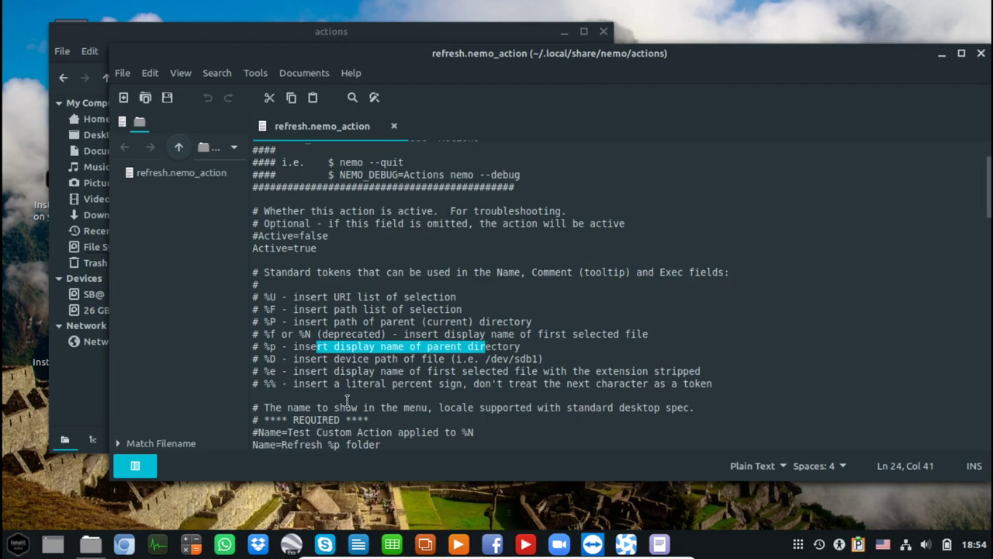
# Check how the refresh entry names the Desktop folder in the desktop's context menu and return to the Name=Refresh %p folder line
pyautogui.rightClick(196, 508)
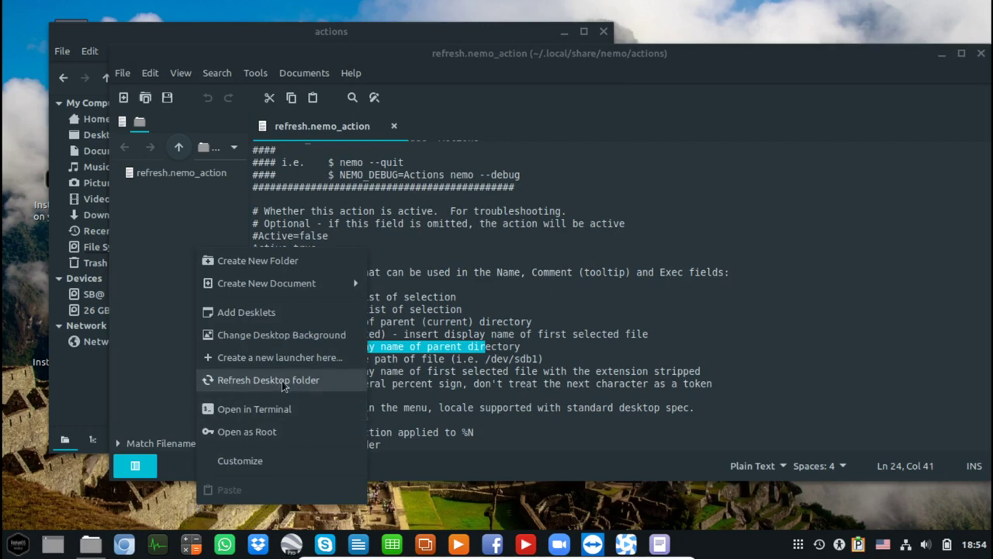
pyautogui.click(366, 445)
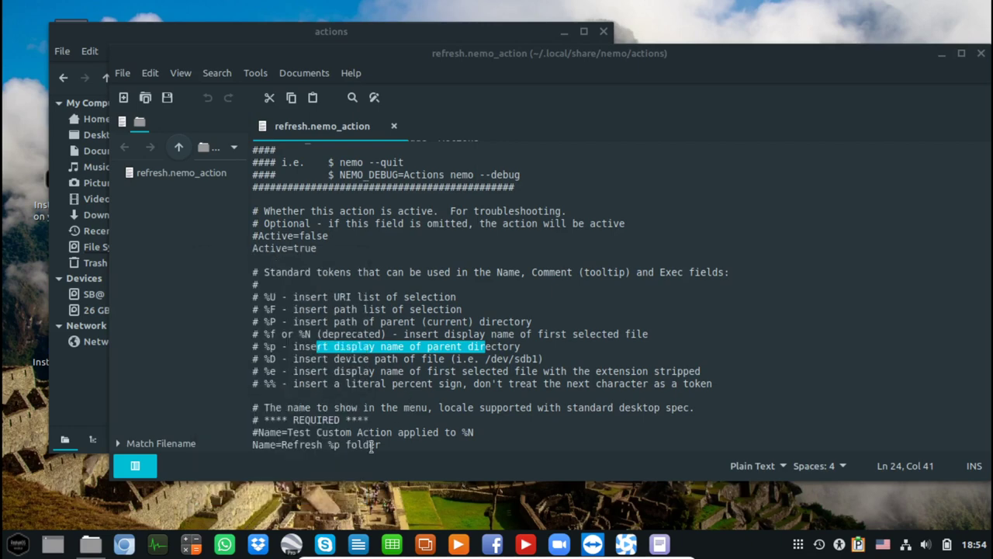
pyautogui.click(365, 445)
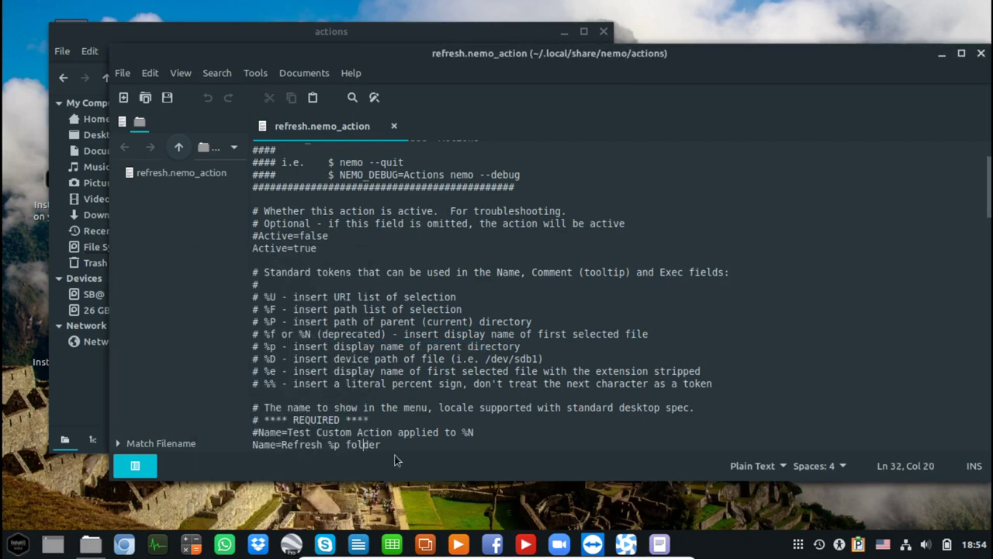
# Check how the refresh entry names the folder in the actions folder's context menu, and return to the refresh.nemo_action editor window
pyautogui.click(101, 32)
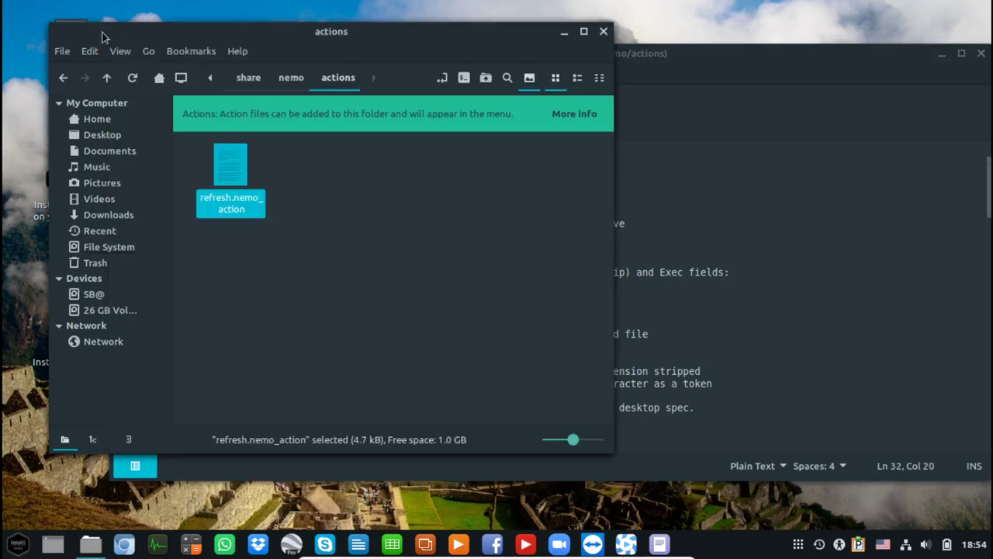
pyautogui.rightClick(245, 271)
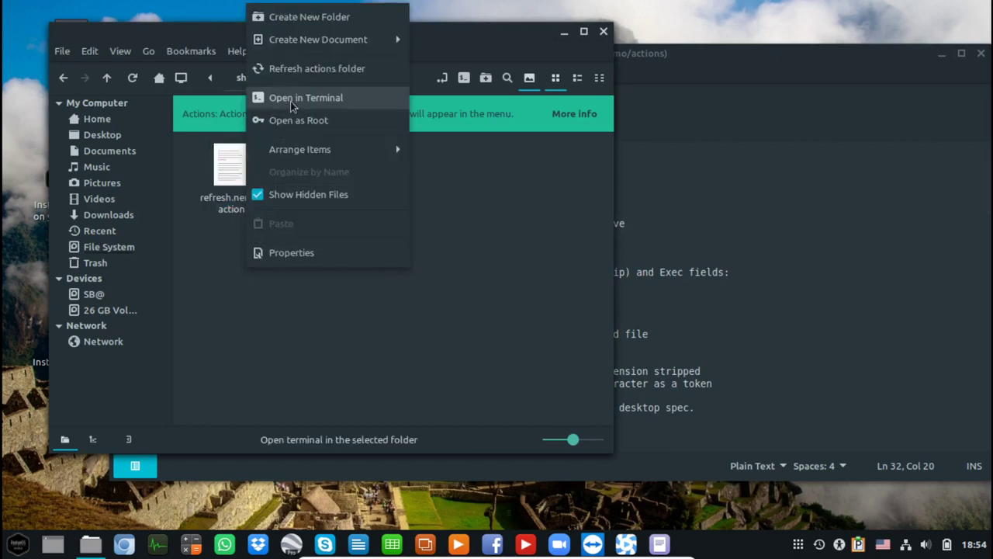
pyautogui.click(361, 328)
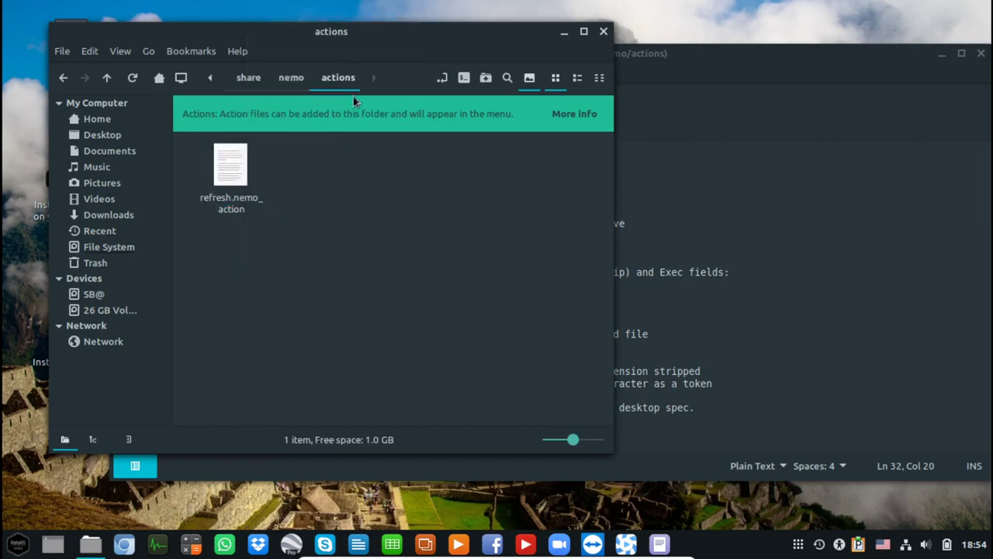
pyautogui.rightClick(280, 350)
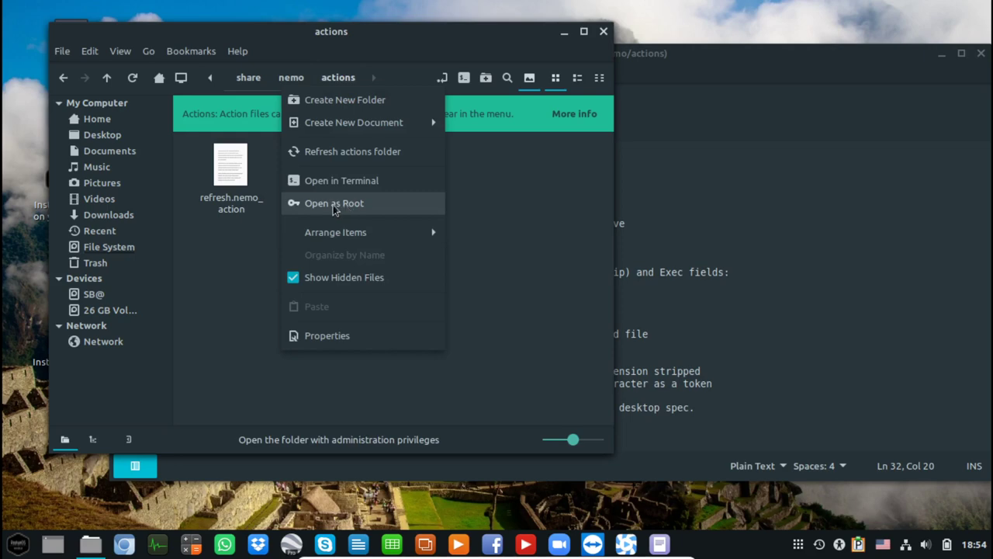
pyautogui.click(511, 378)
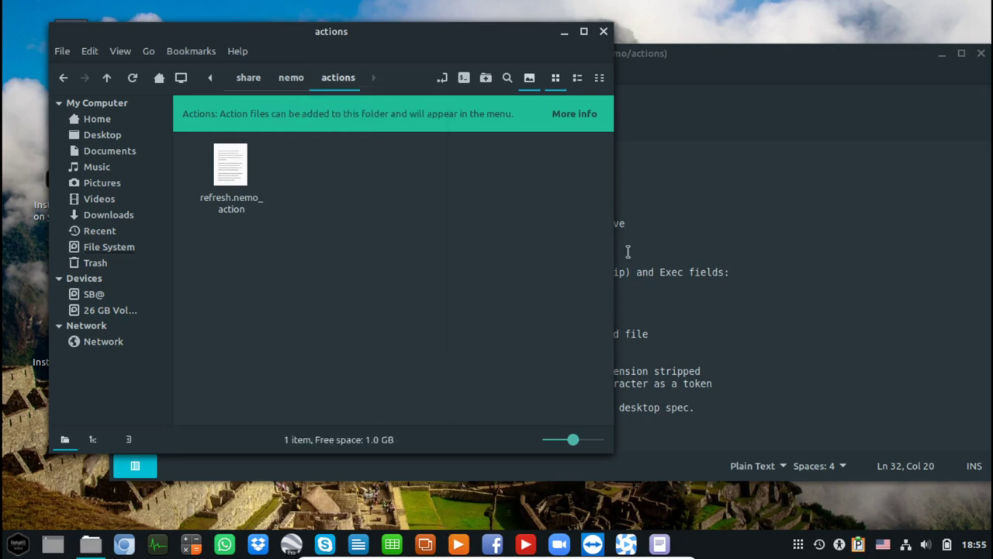
pyautogui.click(742, 222)
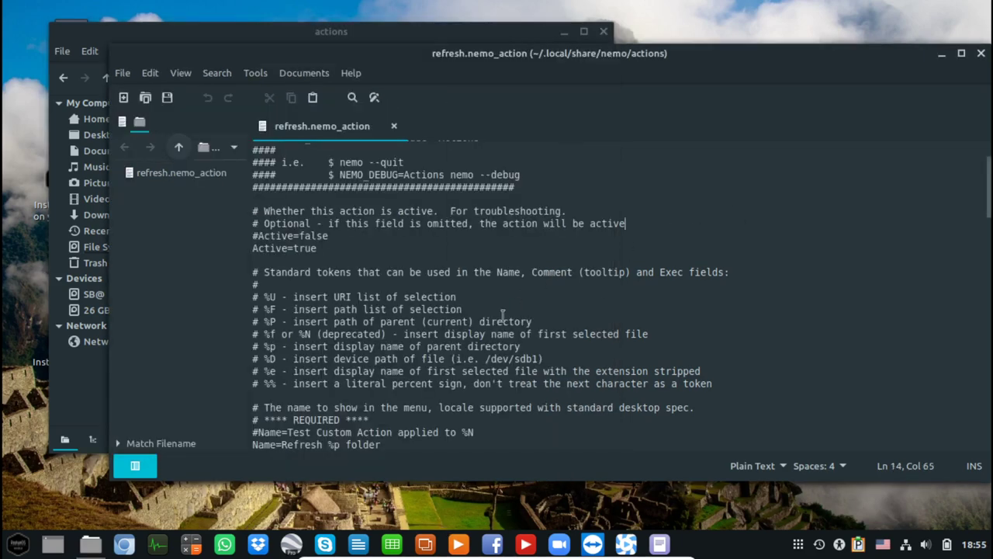
# Read from the Name line through the tool tip section and place the text cursor on the Comment=Refresh %p folder line
pyautogui.click(344, 444)
pyautogui.press('Down')
pyautogui.press('Down')
pyautogui.press('Down')
pyautogui.press('Down')
pyautogui.press('Down')
pyautogui.press('Down')
pyautogui.press('Down')
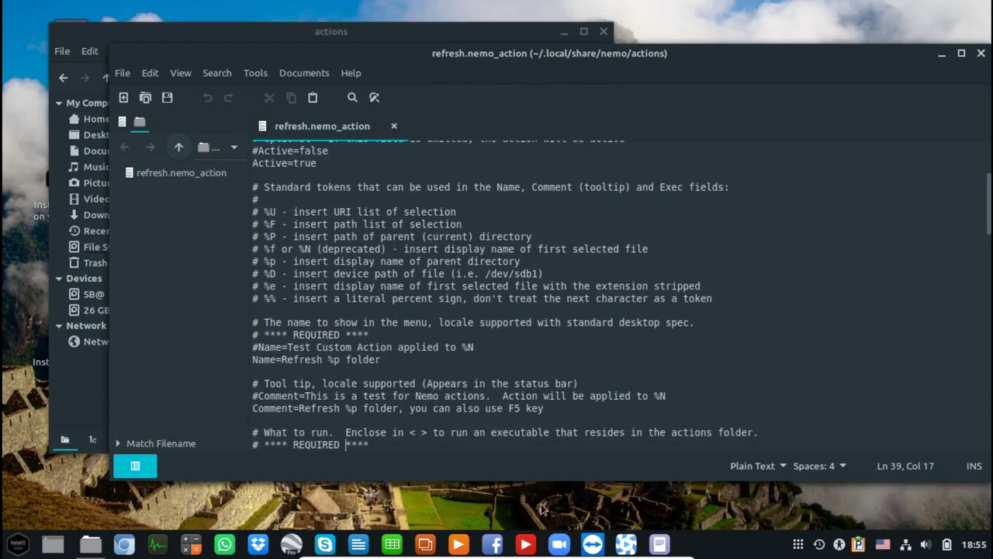
pyautogui.press('Down')
pyautogui.press('Down')
pyautogui.press('Down')
pyautogui.press('Up')
pyautogui.press('Up')
pyautogui.press('Up')
pyautogui.press('Up')
pyautogui.press('Up')
pyautogui.press('Up')
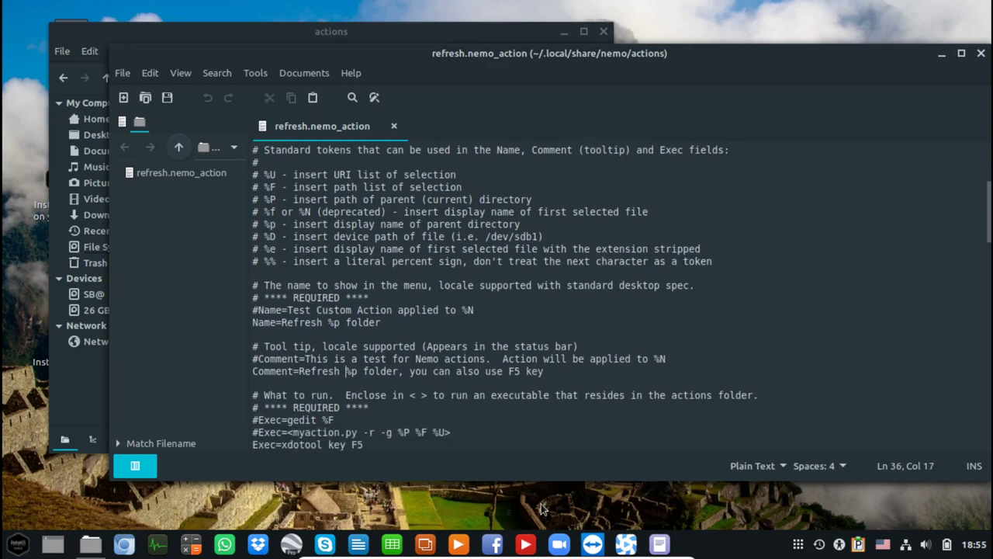
# Run Refresh actions folder in the actions folder window and examine the entry's description in the status bar
pyautogui.click(247, 31)
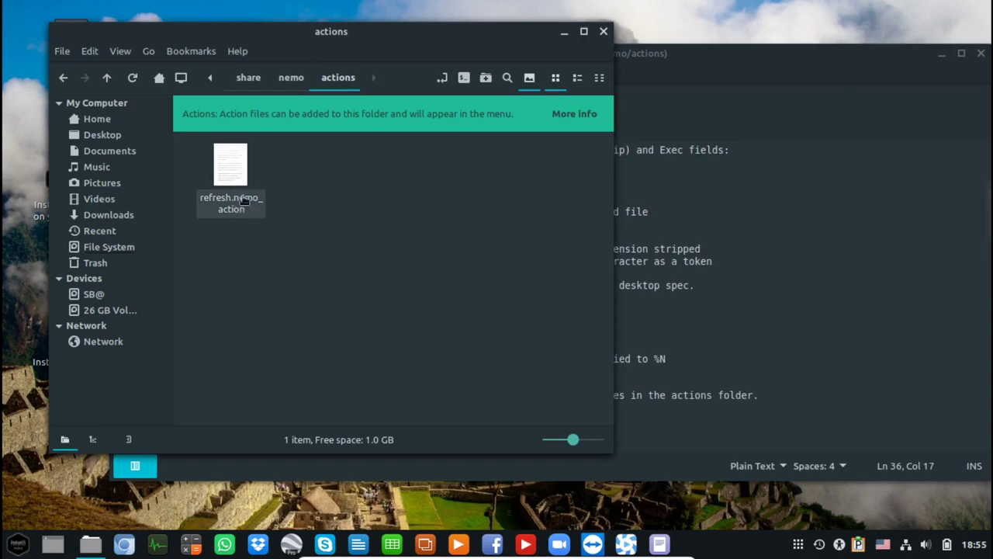
pyautogui.rightClick(332, 189)
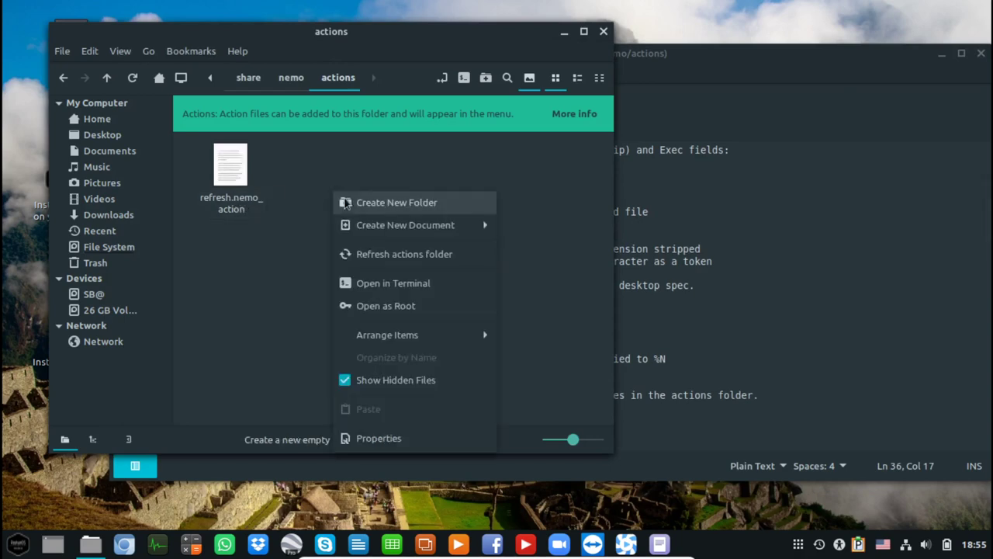
pyautogui.click(370, 255)
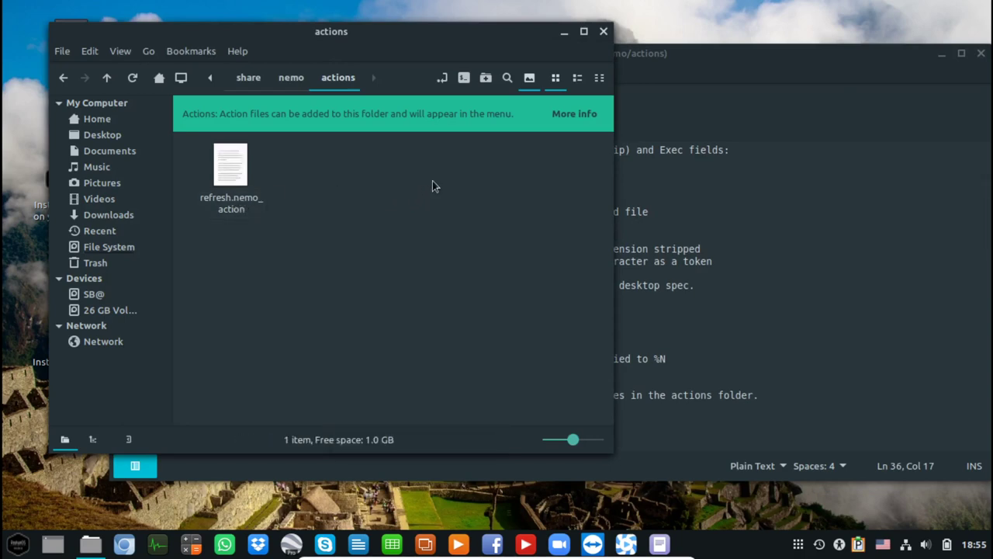
pyautogui.rightClick(436, 155)
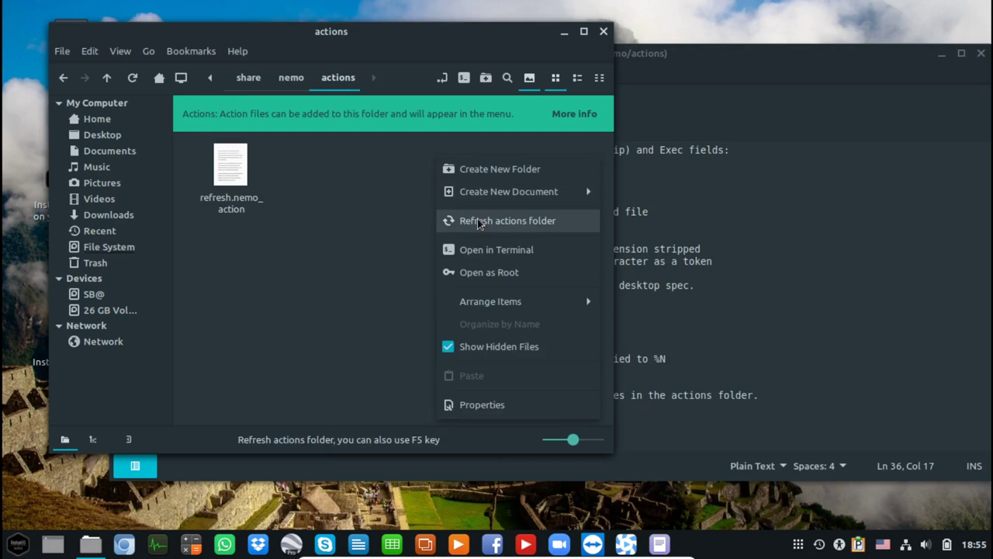
pyautogui.click(322, 259)
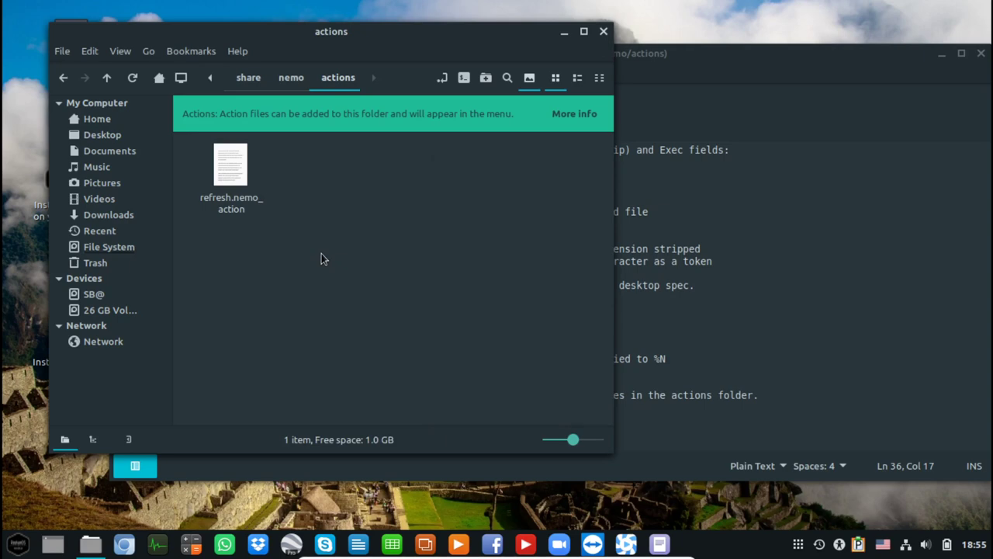
pyautogui.click(667, 239)
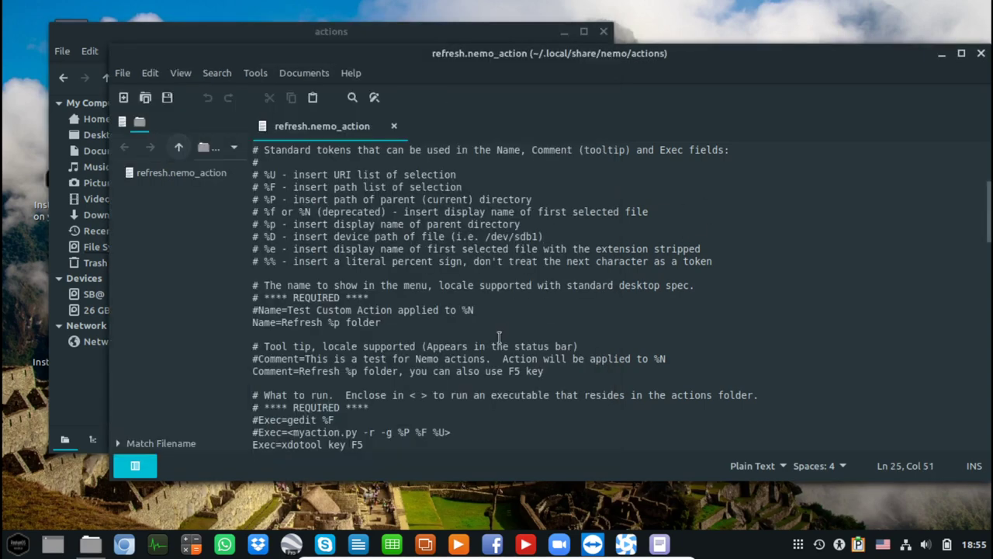
# Move the text cursor down past the Name and Comment sections to the beginning of the Exec=xdotool key F5 line
pyautogui.press('Down')
pyautogui.press('Down')
pyautogui.press('Down')
pyautogui.press('Down')
pyautogui.press('Down')
pyautogui.press('Down')
pyautogui.press('Down')
pyautogui.press('Down')
pyautogui.press('Down')
pyautogui.press('Down')
pyautogui.press('Down')
pyautogui.press('Down')
pyautogui.press('Down')
pyautogui.press('Down')
pyautogui.press('Down')
pyautogui.press('Down')
pyautogui.press('Down')
pyautogui.press('Left')
pyautogui.press('Left')
pyautogui.press('Left')
pyautogui.press('Left')
pyautogui.press('Left')
pyautogui.press('Left')
pyautogui.press('Left')
pyautogui.press('Left')
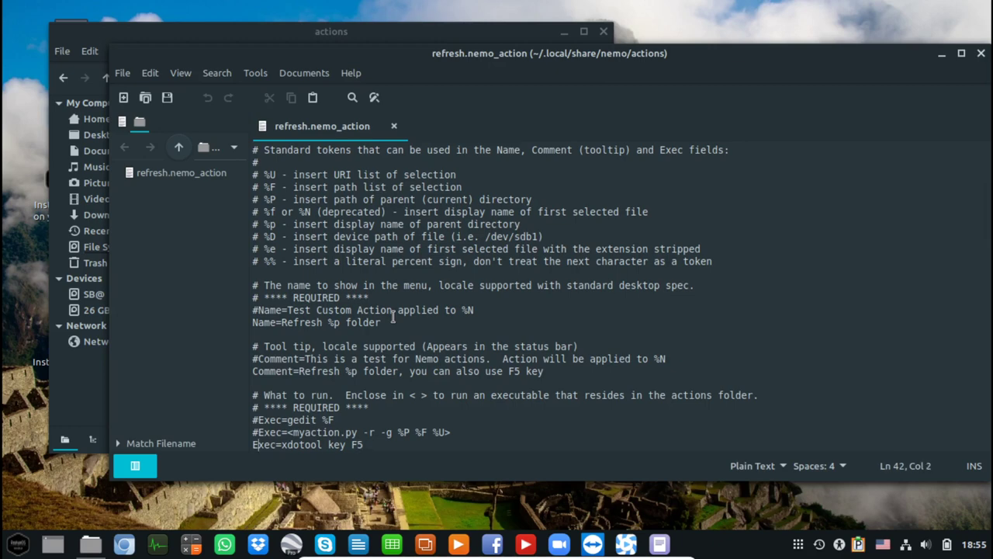
# Reread the What to run section, from its comment through the commented Exec examples to the active Exec line
pyautogui.press('Up')
pyautogui.press('Up')
pyautogui.press('Up')
pyautogui.press('Up')
pyautogui.press('Down')
pyautogui.press('Down')
pyautogui.press('Down')
pyautogui.press('Down')
pyautogui.press('Down')
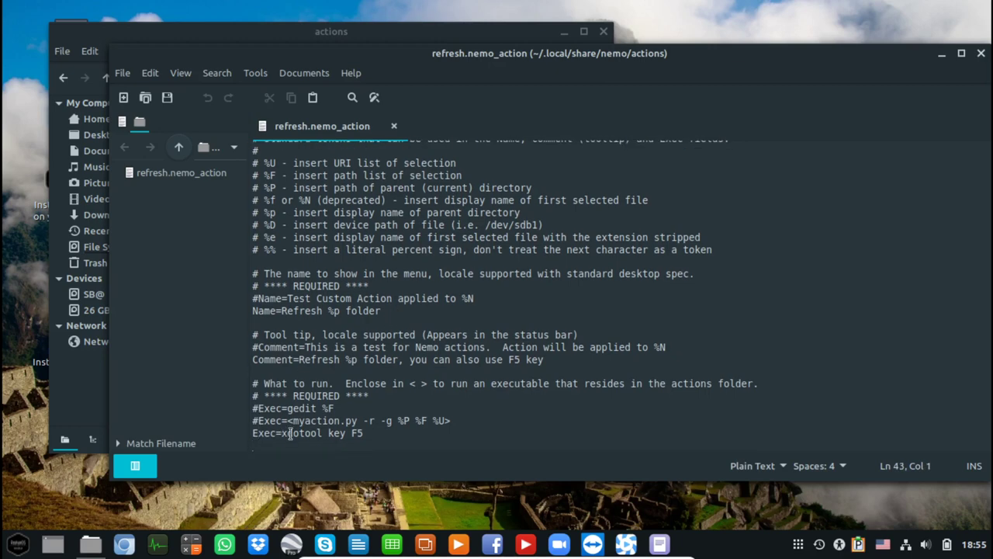
# Highlight the command xdotool key F5 in the Exec line, and clear the selection
pyautogui.click(335, 432)
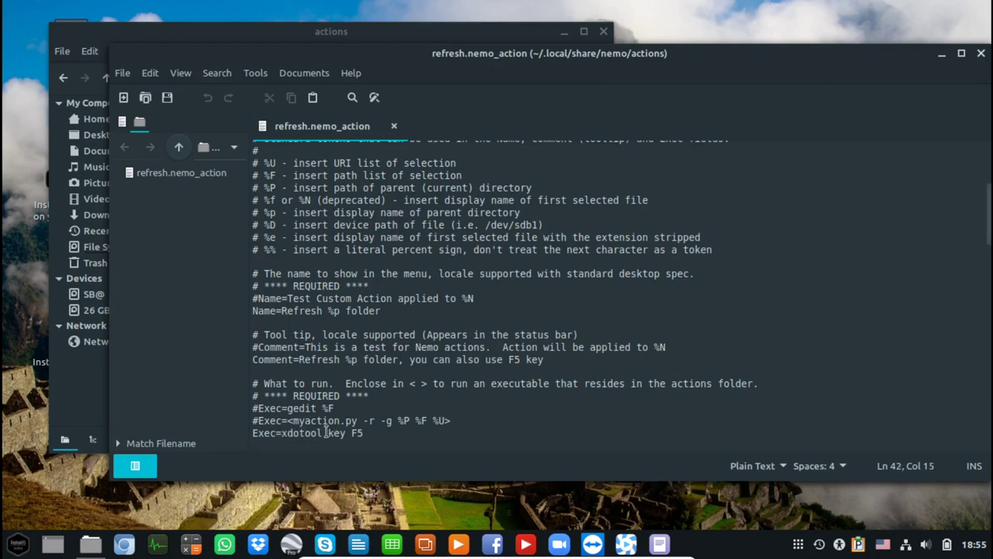
pyautogui.click(358, 432)
pyautogui.moveTo(289, 428); pyautogui.dragTo(282, 429)
pyautogui.moveTo(553, 553)
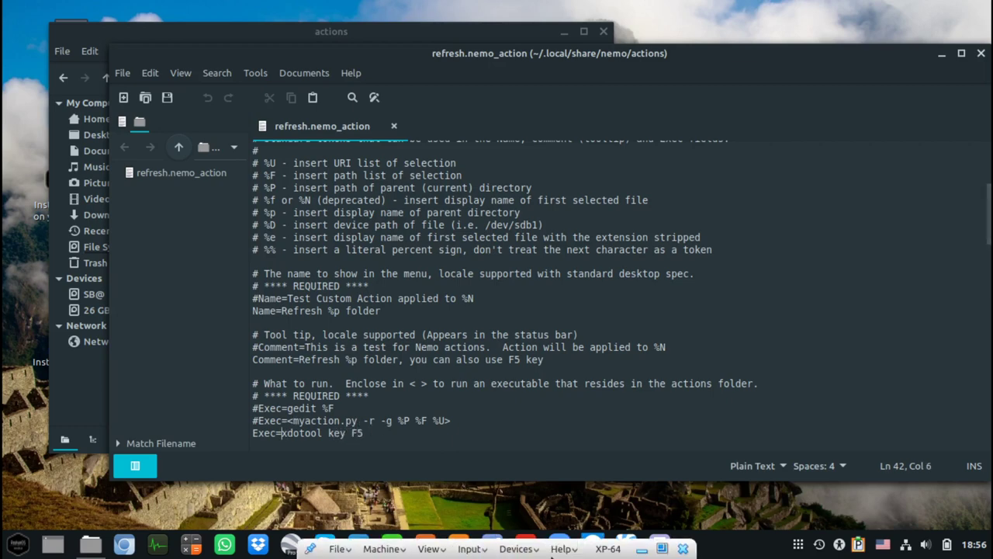
pyautogui.hotkey('shift', 'Right')
pyautogui.hotkey('shift', 'Right')
pyautogui.hotkey('shift', 'Right')
pyautogui.hotkey('shift', 'Right')
pyautogui.hotkey('shift', 'Right')
pyautogui.hotkey('shift', 'Right')
pyautogui.hotkey('shift', 'Right')
pyautogui.hotkey('shift', 'Right')
pyautogui.hotkey('shift', 'Right')
pyautogui.hotkey('shift', 'Right')
pyautogui.hotkey('shift', 'Right')
pyautogui.hotkey('shift', 'Right')
pyautogui.hotkey('shift', 'Right')
pyautogui.hotkey('shift', 'Right')
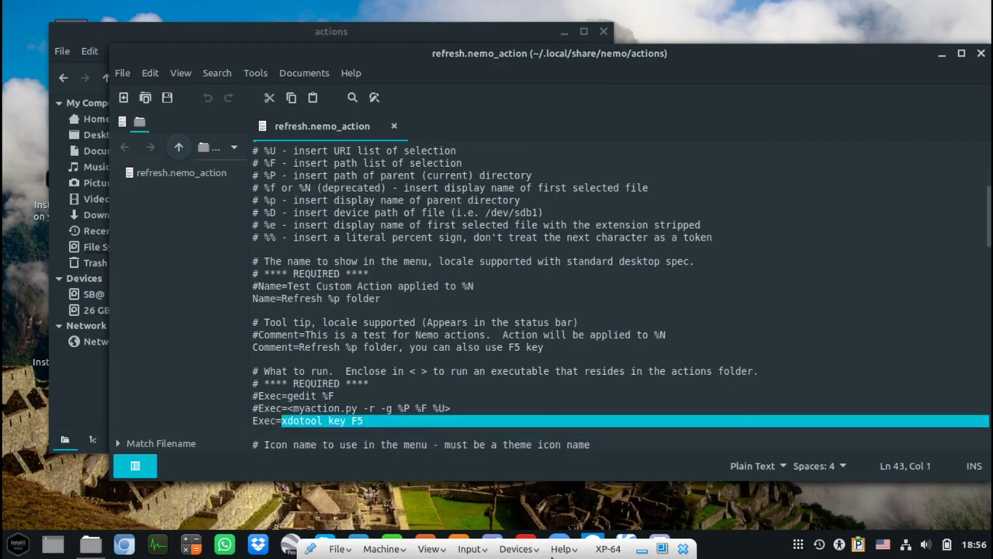
pyautogui.hotkey('shift', 'Left')
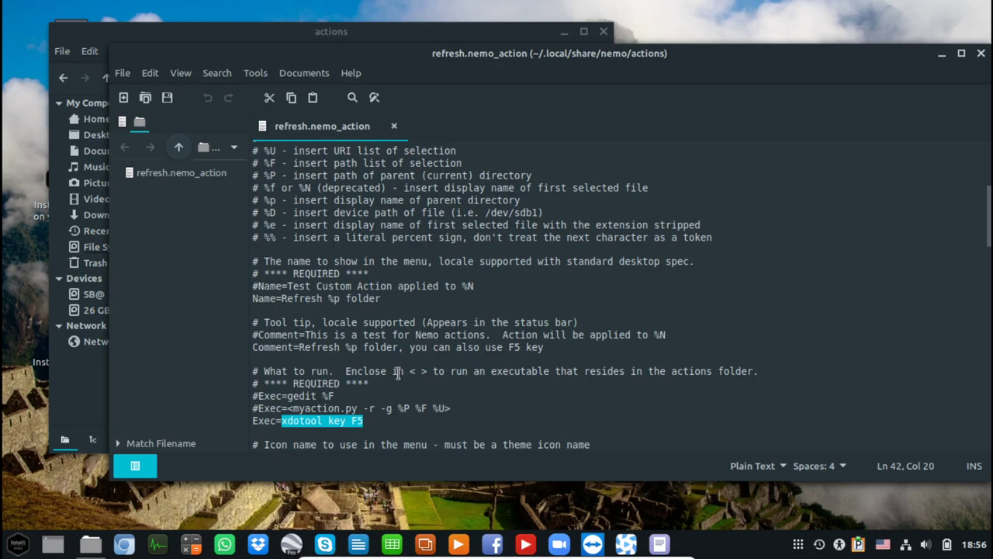
pyautogui.click(414, 420)
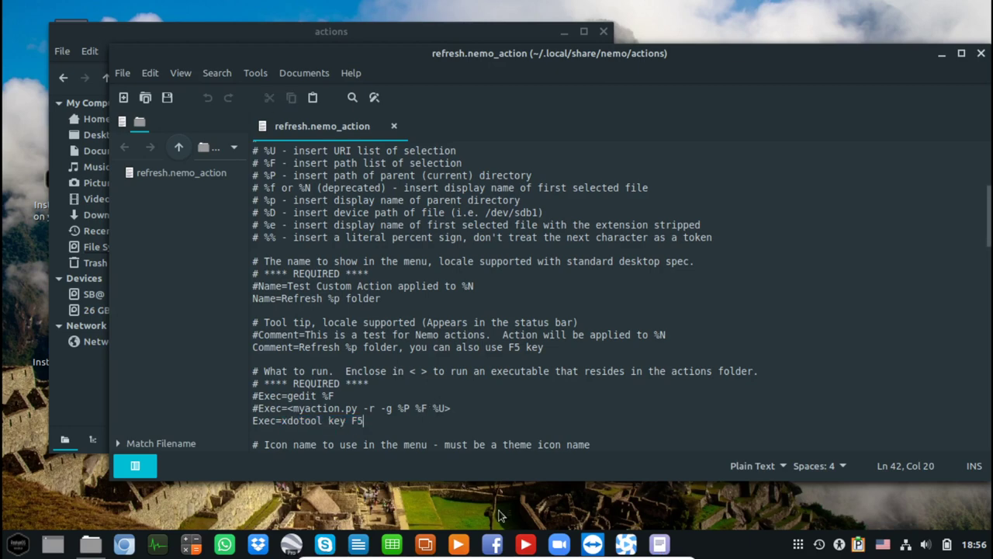
# Read through the commented Icon-Name alternatives down to the #Stock-Id=gtk-cdrom line
pyautogui.press('Down')
pyautogui.press('Down')
pyautogui.press('Down')
pyautogui.press('Down')
pyautogui.press('Down')
pyautogui.press('Down')
pyautogui.press('Down')
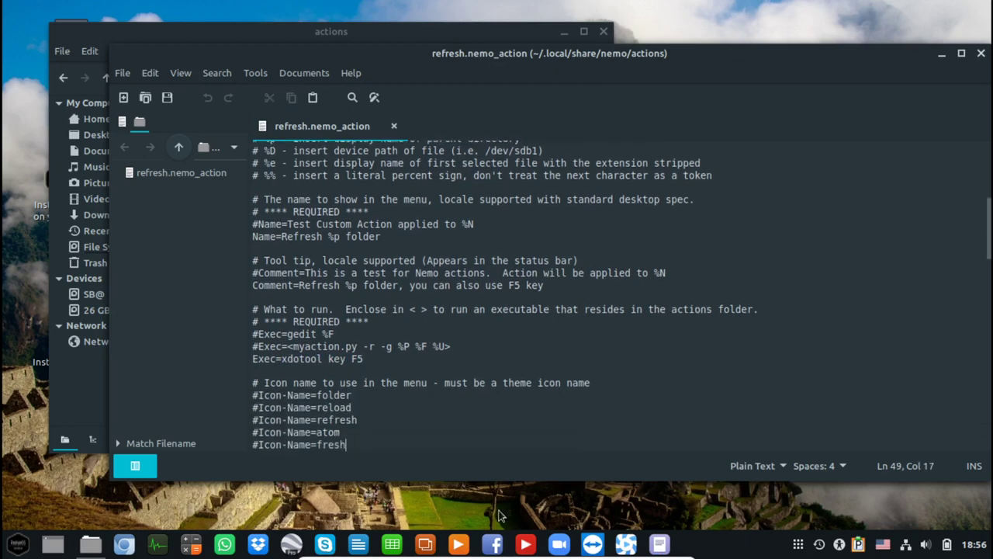
pyautogui.press('Down')
pyautogui.press('Down')
pyautogui.press('Down')
pyautogui.press('Down')
pyautogui.press('Down')
pyautogui.press('Down')
pyautogui.press('Down')
pyautogui.press('Down')
pyautogui.press('Down')
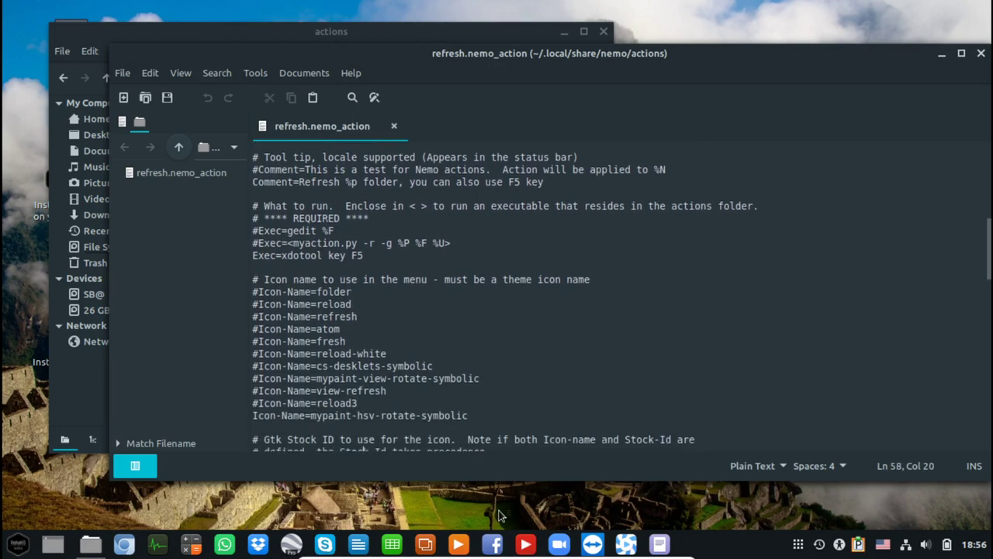
pyautogui.press('Down')
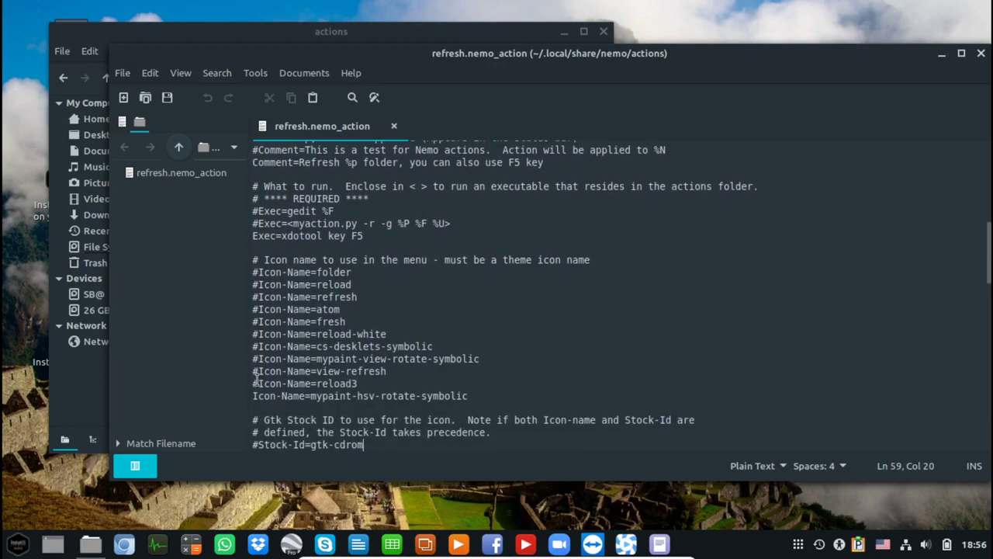
# Examine the active Icon-Name=mypaint-hsv-rotate-symbolic line and place the text cursor at its end
pyautogui.click(265, 395)
pyautogui.click(330, 397)
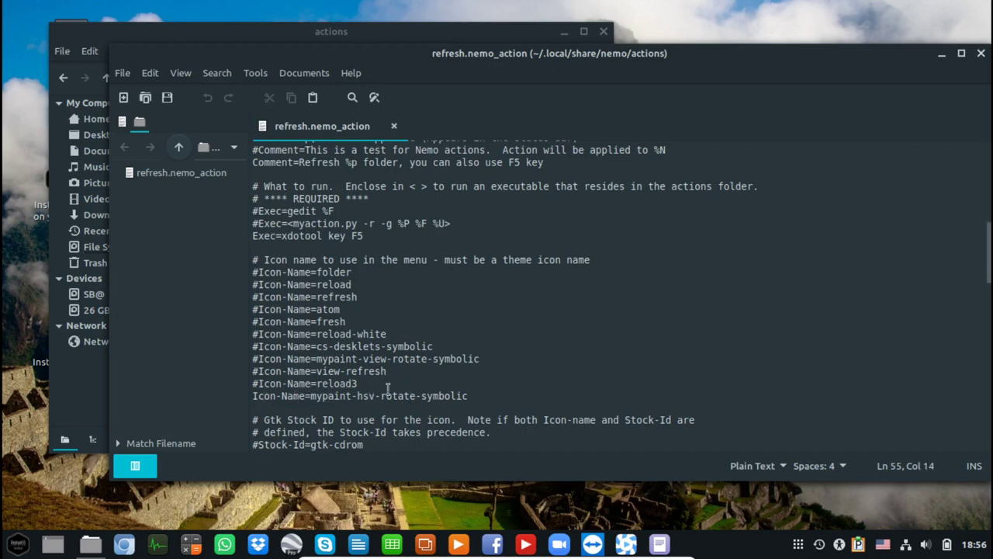
pyautogui.click(480, 395)
# Open the /usr/share/icons folder in a new tab of the actions file manager window
pyautogui.click(91, 544)
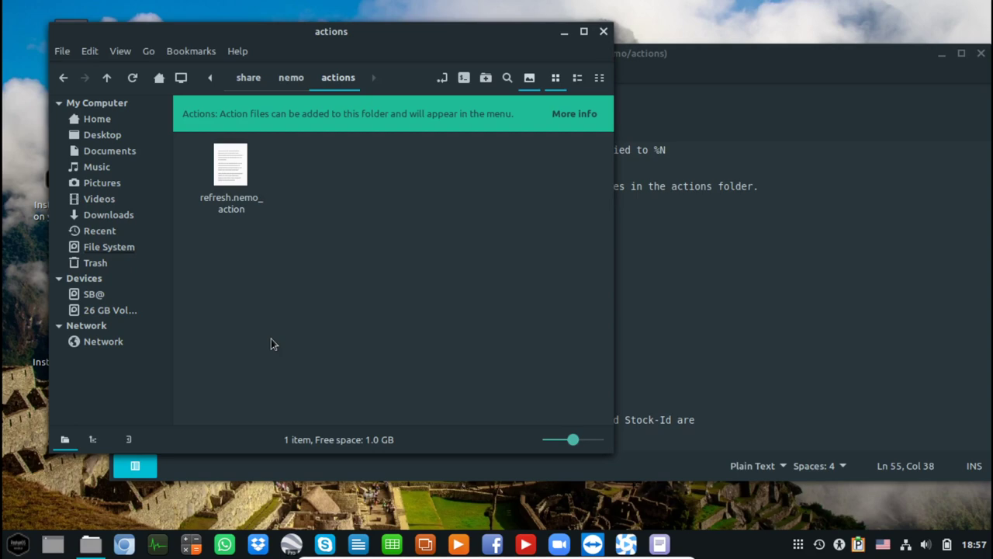
pyautogui.hotkey('ctrl', 't')
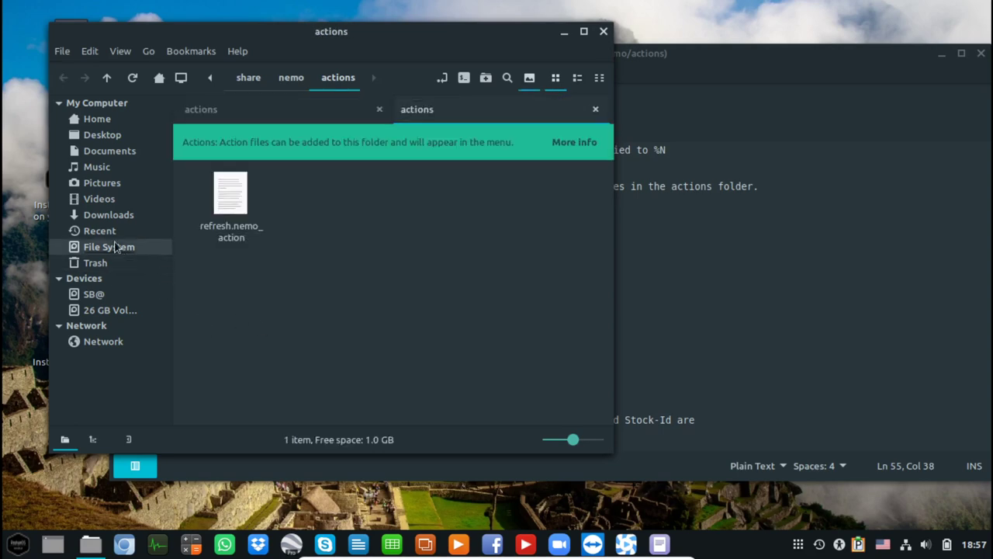
pyautogui.click(115, 246)
pyautogui.click(306, 321)
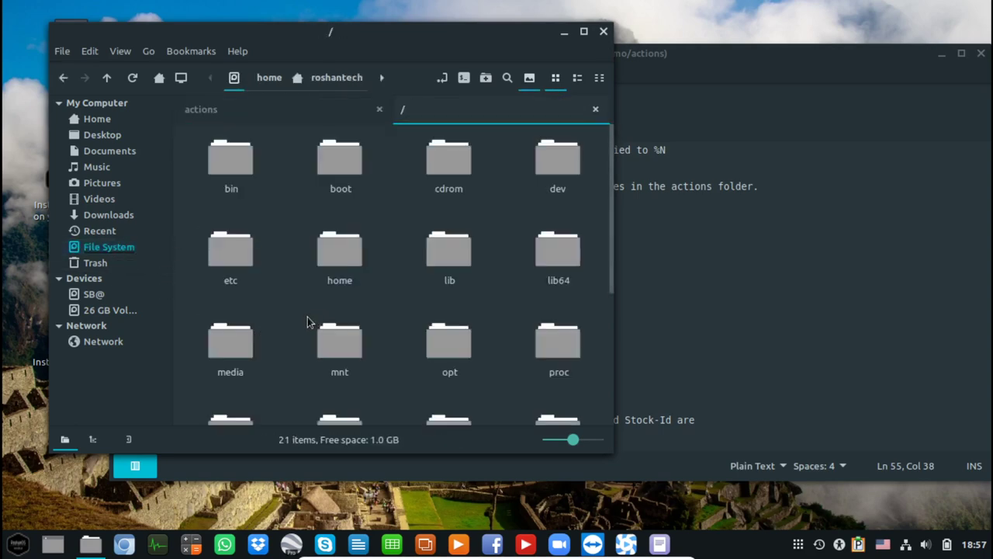
pyautogui.write('us')
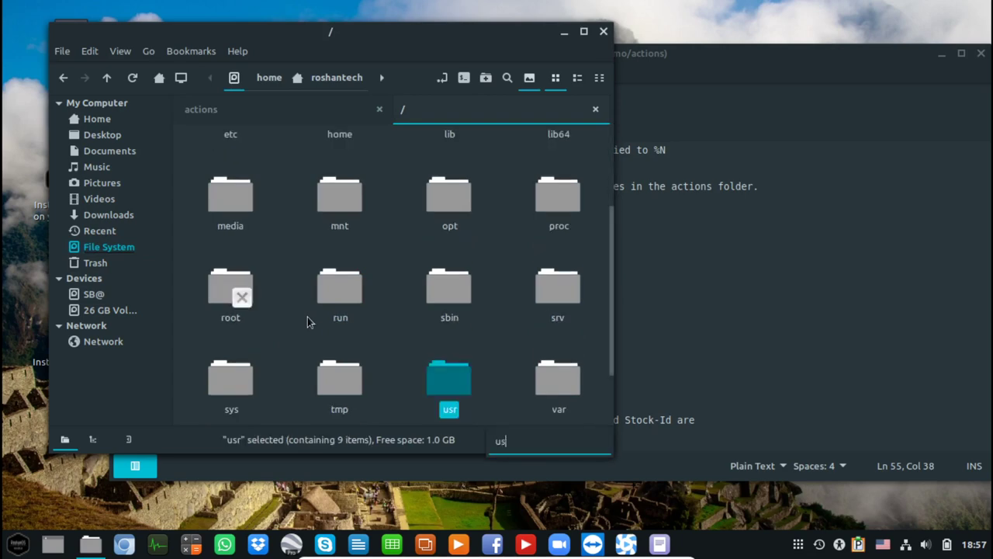
pyautogui.press('Return')
pyautogui.write('sh')
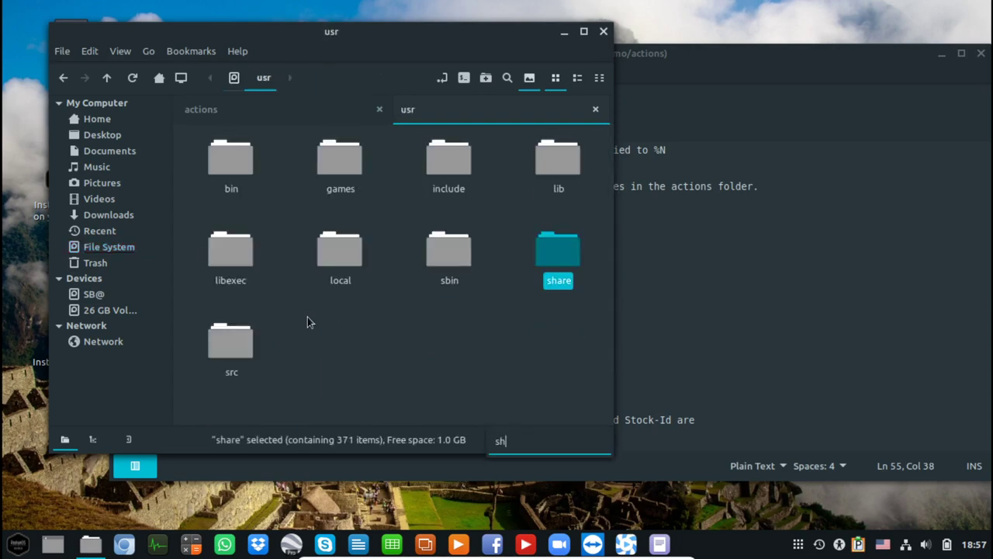
pyautogui.press('Return')
pyautogui.write('i')
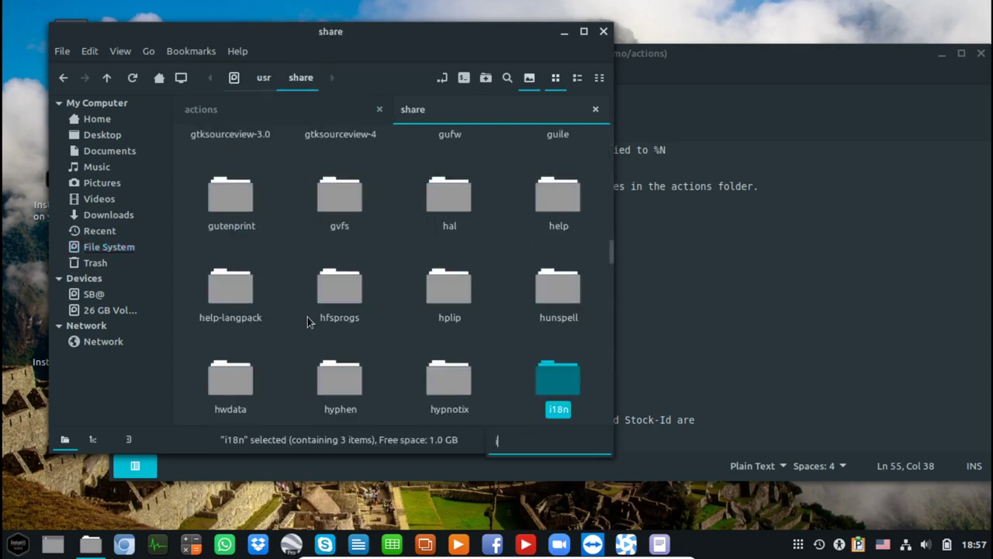
pyautogui.write('co')
pyautogui.press('Return')
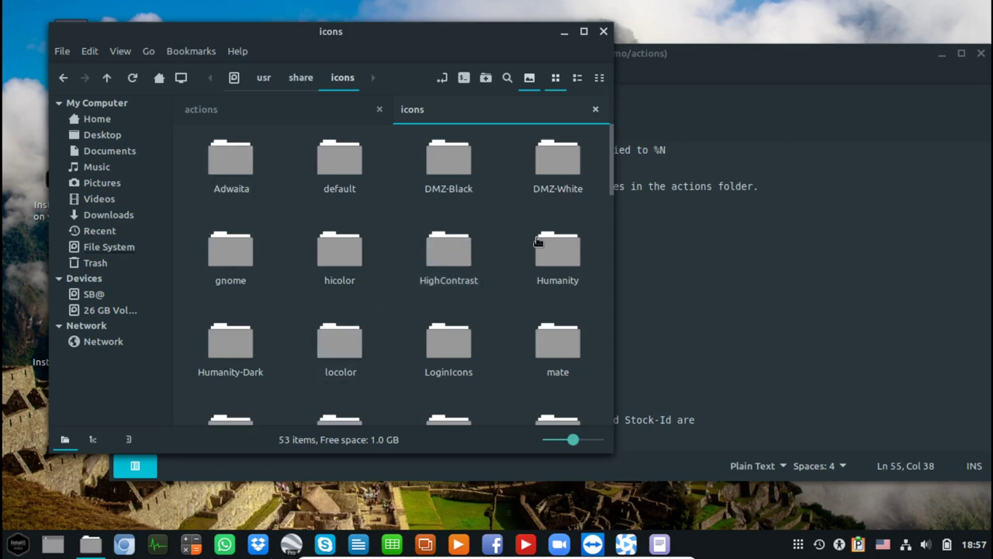
# Open the Humanity icon theme's apps folder and go into its 192 subfolder
pyautogui.click(554, 262)
pyautogui.doubleClick(554, 262)
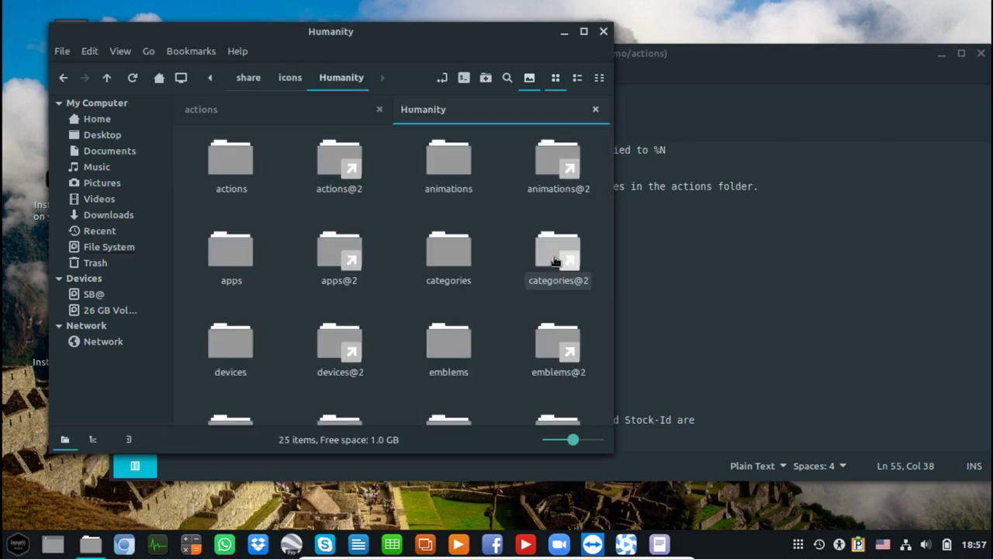
pyautogui.doubleClick(229, 257)
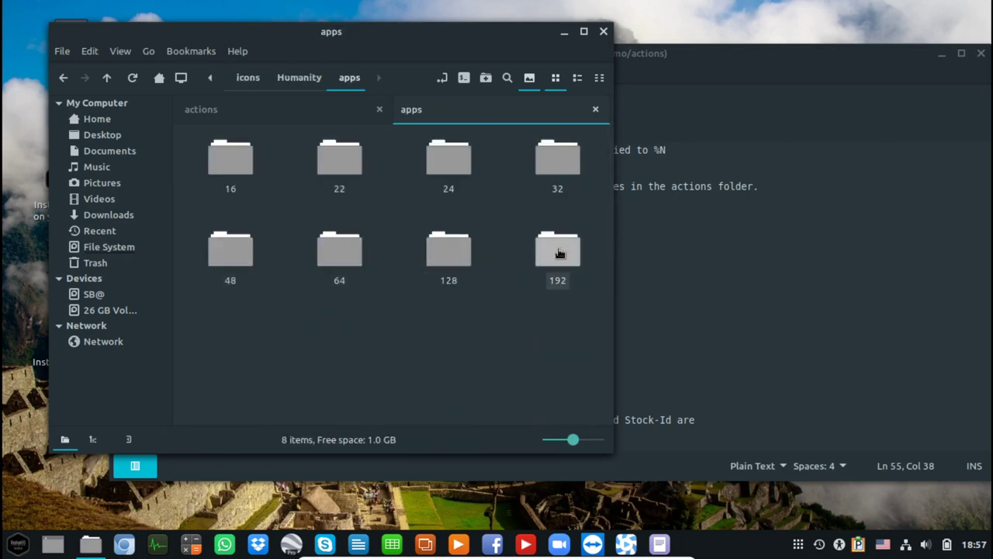
pyautogui.doubleClick(559, 252)
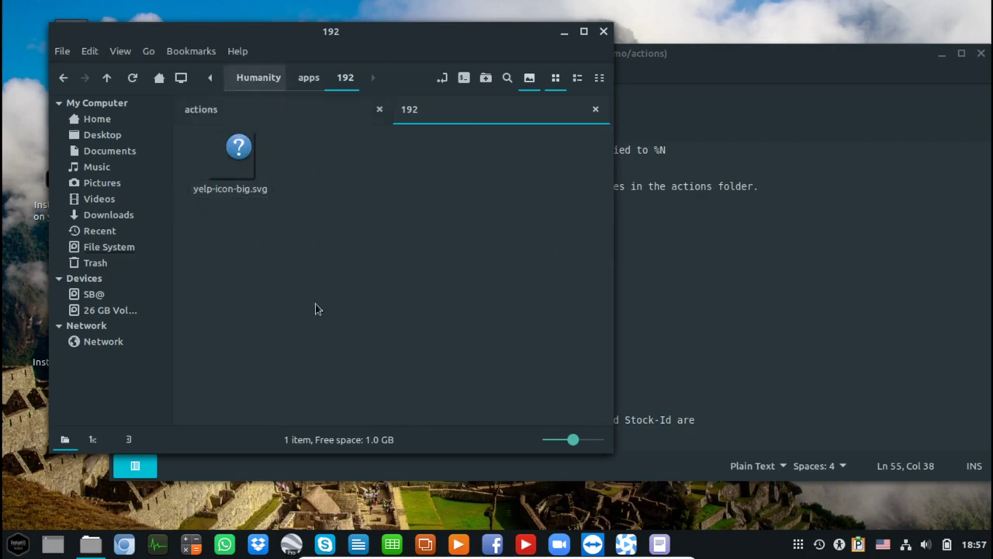
# Return to refresh.nemo_action and check the Refresh Desktop folder entry's icon in the desktop's context menu
pyautogui.click(805, 236)
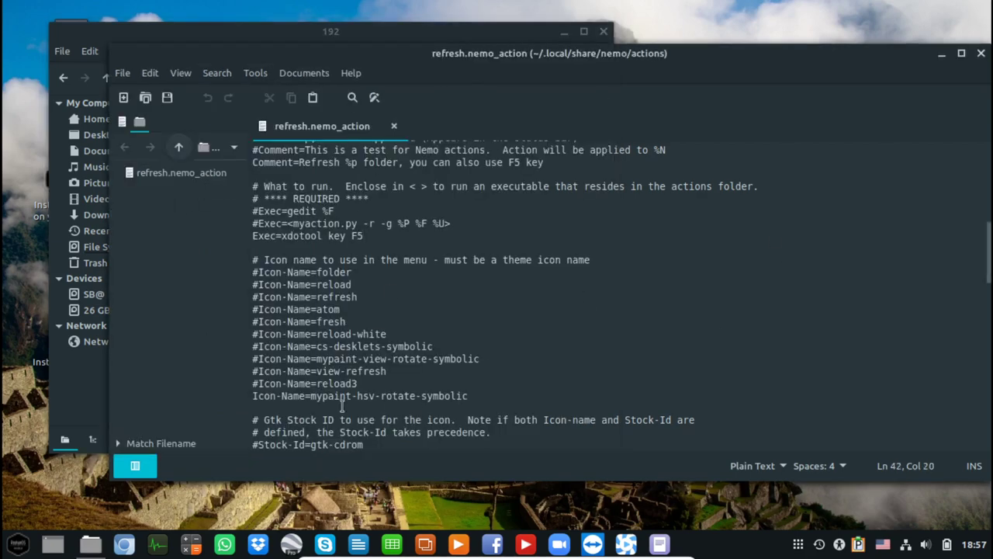
pyautogui.rightClick(213, 510)
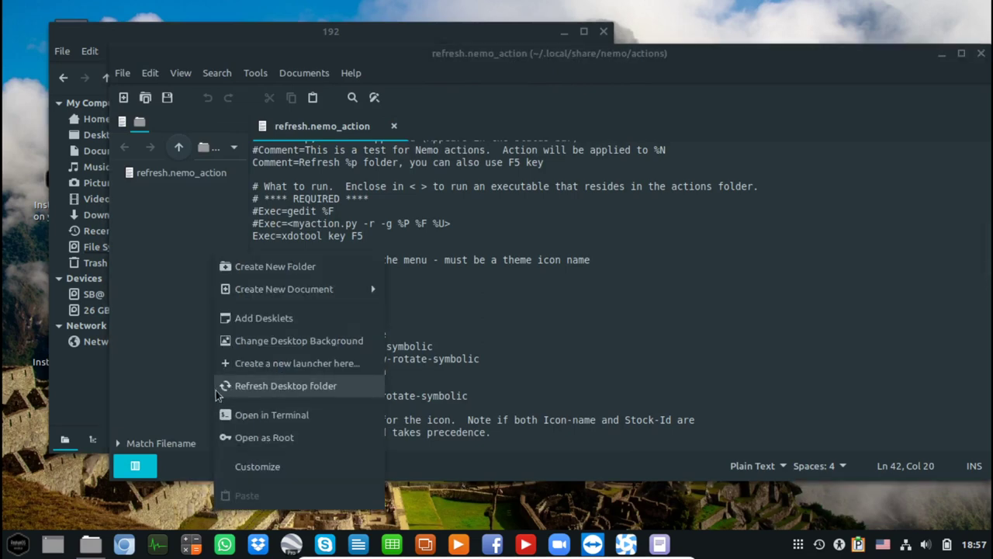
pyautogui.click(538, 335)
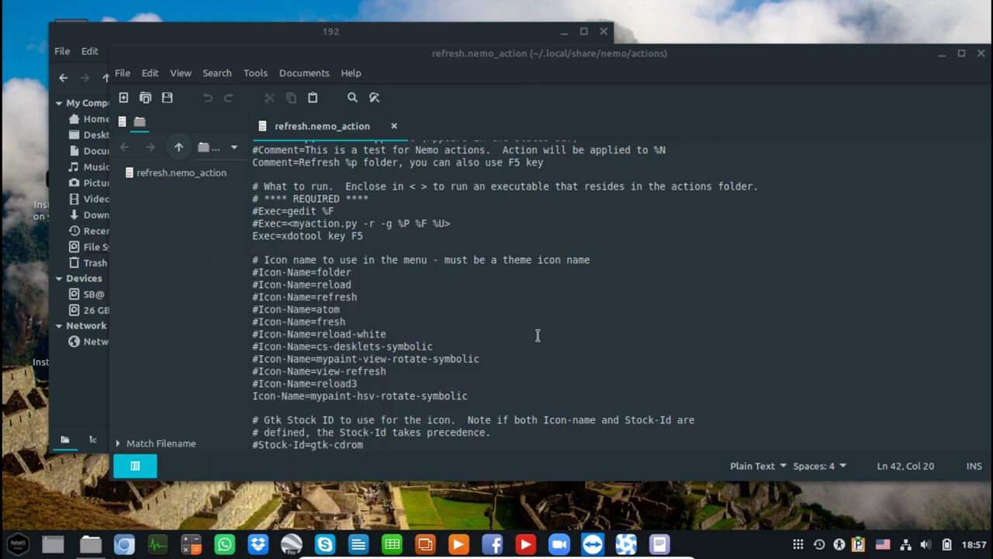
# Read on from the icon names through the Gtk Stock ID section to the #Stock-Id=gtk-cdrom line
pyautogui.press('Down')
pyautogui.press('Down')
pyautogui.press('Down')
pyautogui.press('Down')
pyautogui.press('Down')
pyautogui.press('Down')
pyautogui.press('Down')
pyautogui.press('Down')
pyautogui.press('Down')
pyautogui.press('Down')
pyautogui.press('Down')
pyautogui.press('Down')
pyautogui.press('Down')
pyautogui.press('Down')
pyautogui.press('Down')
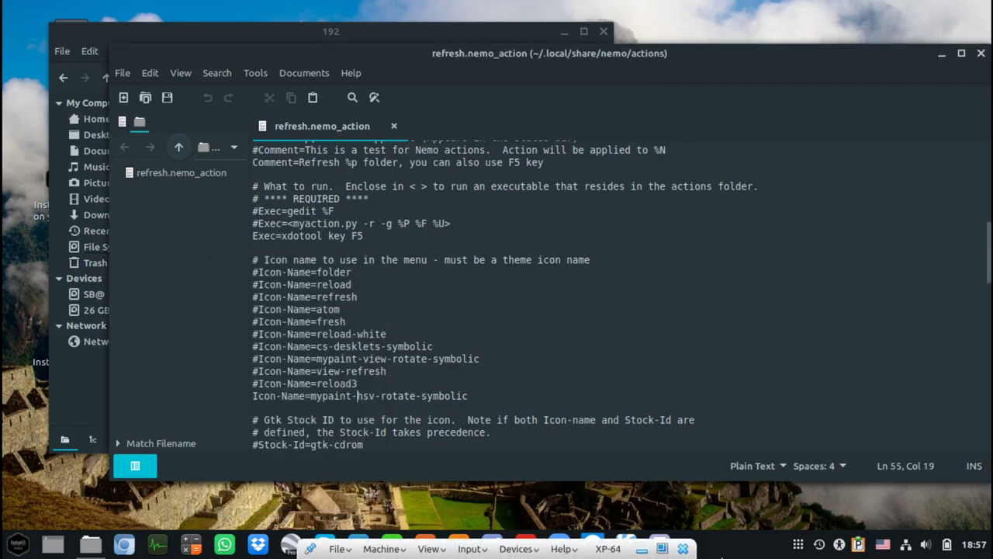
pyautogui.press('Down')
pyautogui.press('Down')
pyautogui.press('Down')
pyautogui.press('Down')
pyautogui.press('Down')
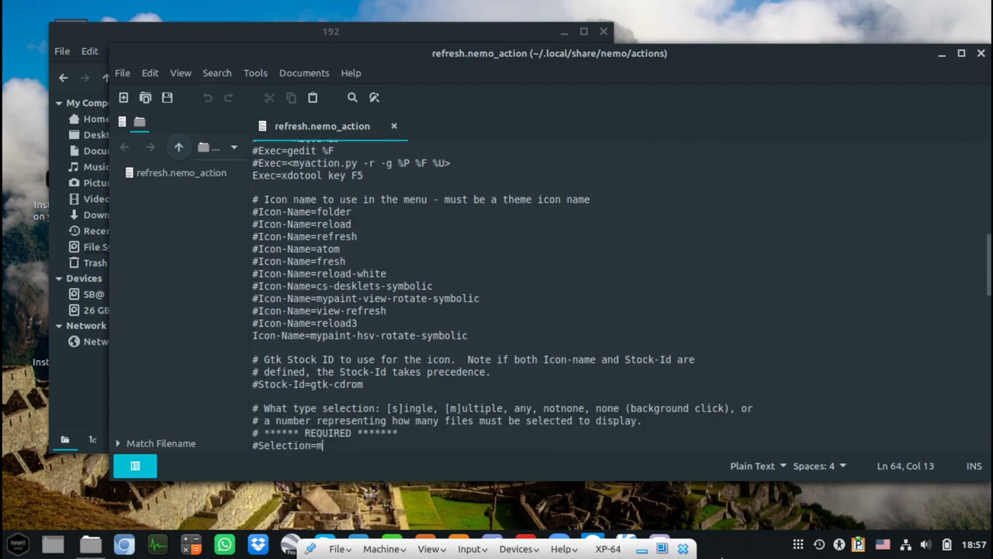
pyautogui.press('Up')
pyautogui.press('Up')
pyautogui.press('Up')
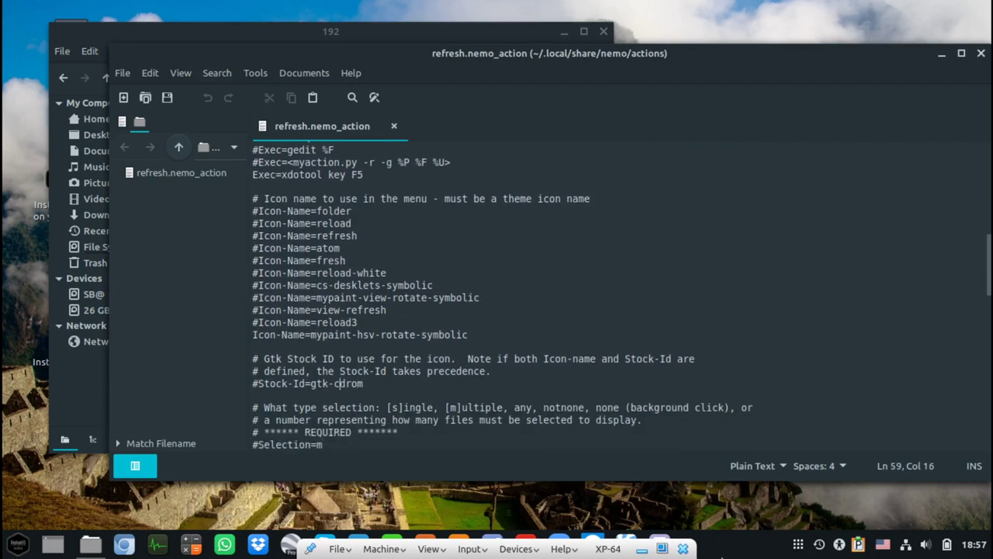
pyautogui.press('Left')
pyautogui.press('Left')
pyautogui.press('Left')
pyautogui.press('Up')
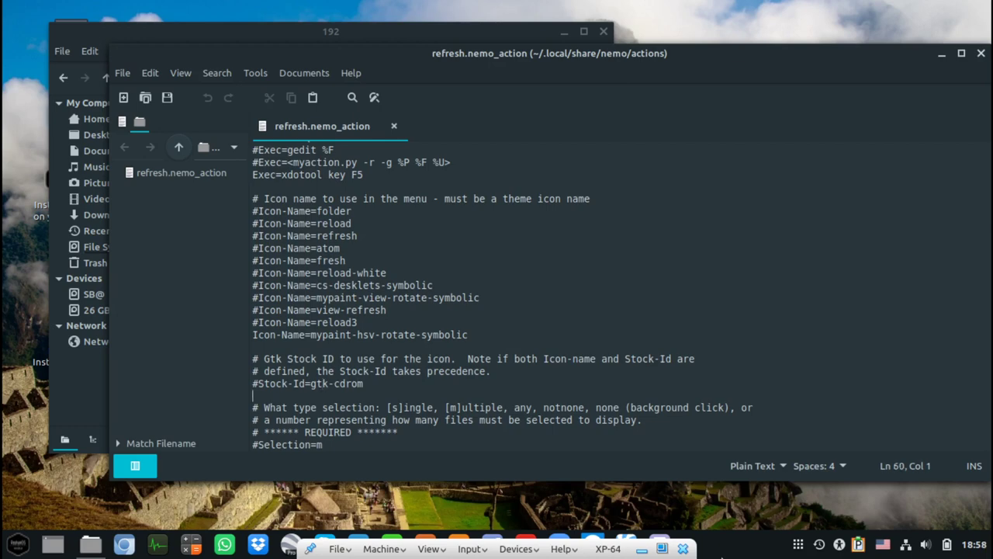
# Read the selection type section and place the text cursor in the active Selection=any line
pyautogui.press('Down')
pyautogui.press('Down')
pyautogui.press('Down')
pyautogui.press('Down')
pyautogui.press('Down')
pyautogui.press('Down')
pyautogui.press('Down')
pyautogui.press('Down')
pyautogui.press('Down')
pyautogui.press('Down')
pyautogui.press('Down')
pyautogui.press('Down')
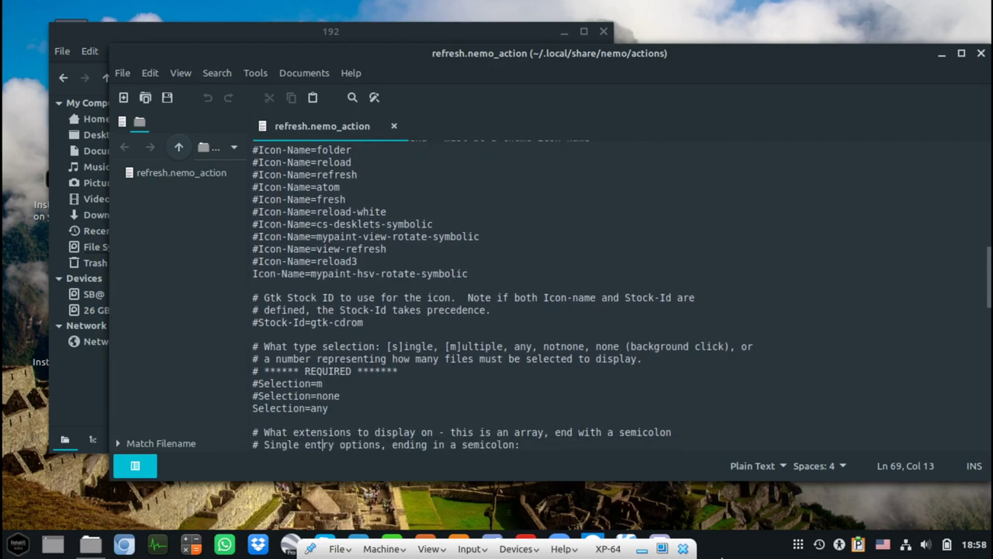
pyautogui.press('Up')
pyautogui.press('Up')
pyautogui.press('Up')
pyautogui.press('Up')
pyautogui.press('Left')
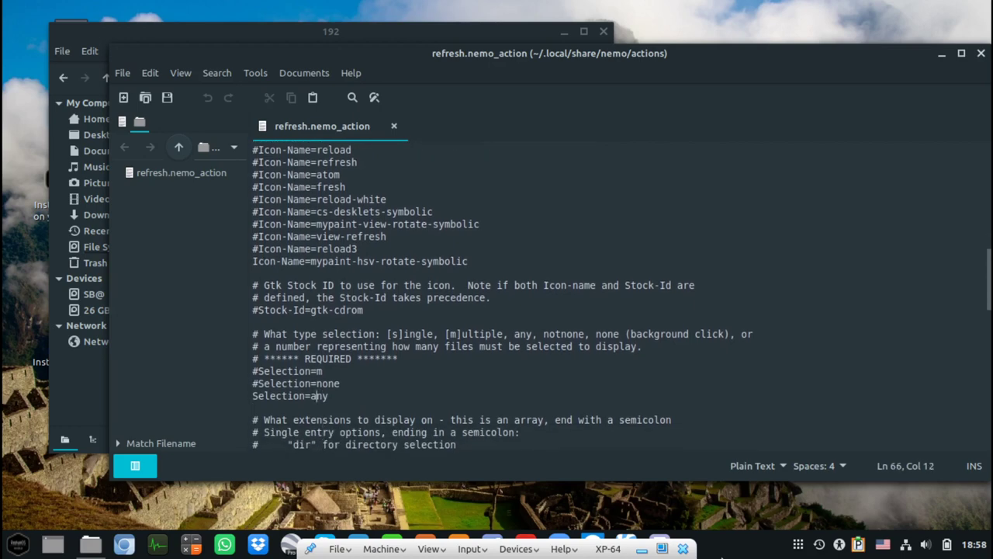
pyautogui.press('Left')
pyautogui.press('Left')
pyautogui.press('Left')
pyautogui.press('Left')
pyautogui.press('Left')
pyautogui.press('Left')
pyautogui.press('Left')
pyautogui.press('Left')
pyautogui.press('Left')
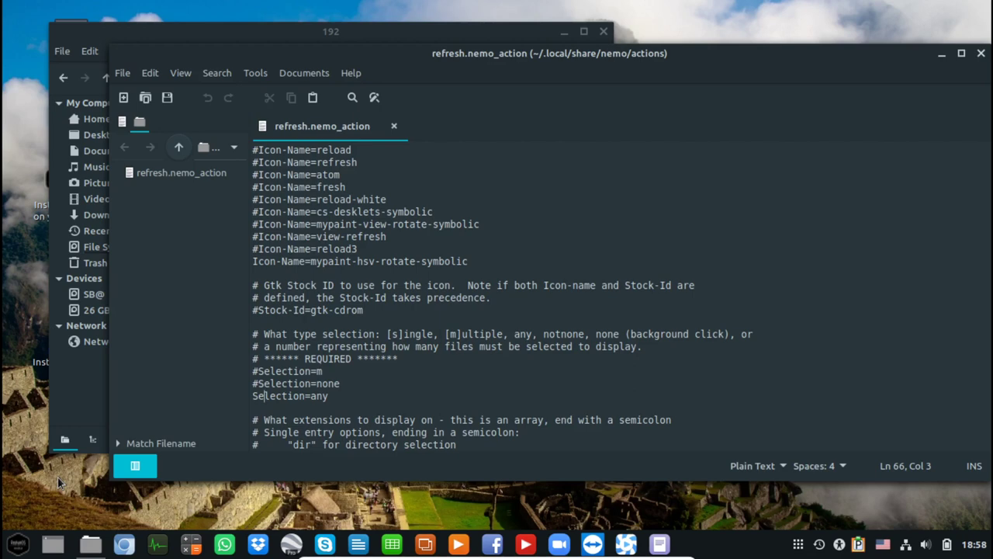
# Point out the multiple option in the selection comment, the #Selection=m line and the none (background click) option
pyautogui.doubleClick(483, 333)
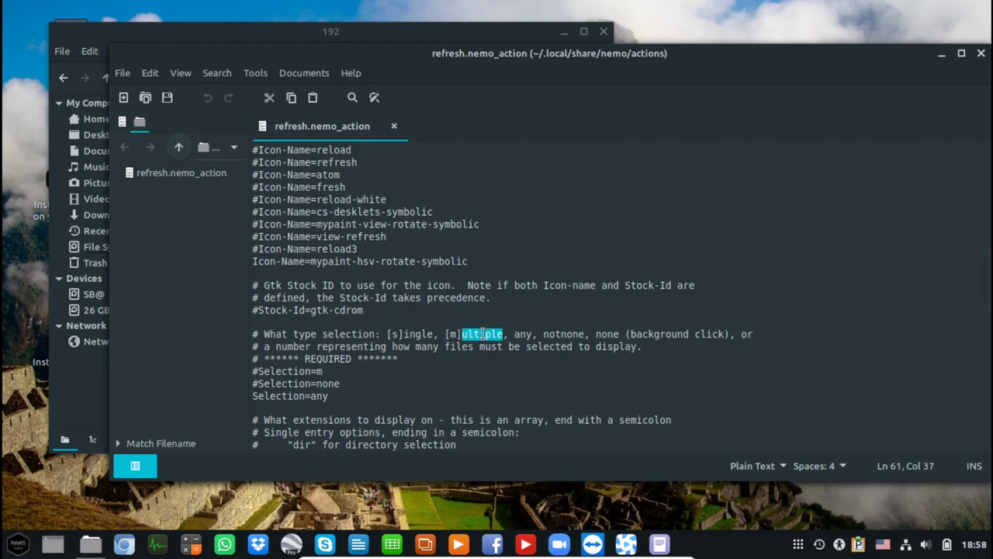
pyautogui.click(318, 370)
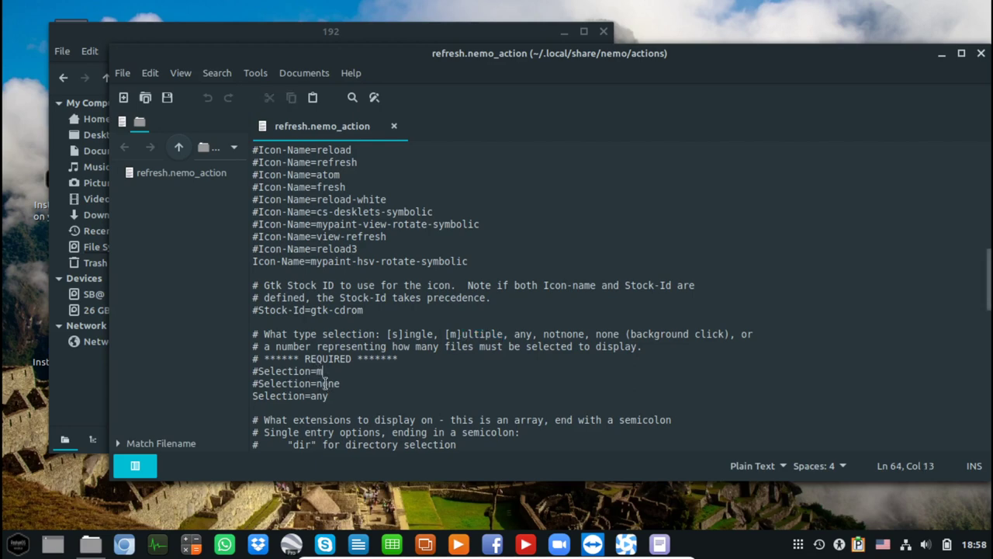
pyautogui.click(607, 336)
# View the Refresh Desktop folder entry in the context menu of the empty desktop background, and dismiss the menu
pyautogui.rightClick(70, 493)
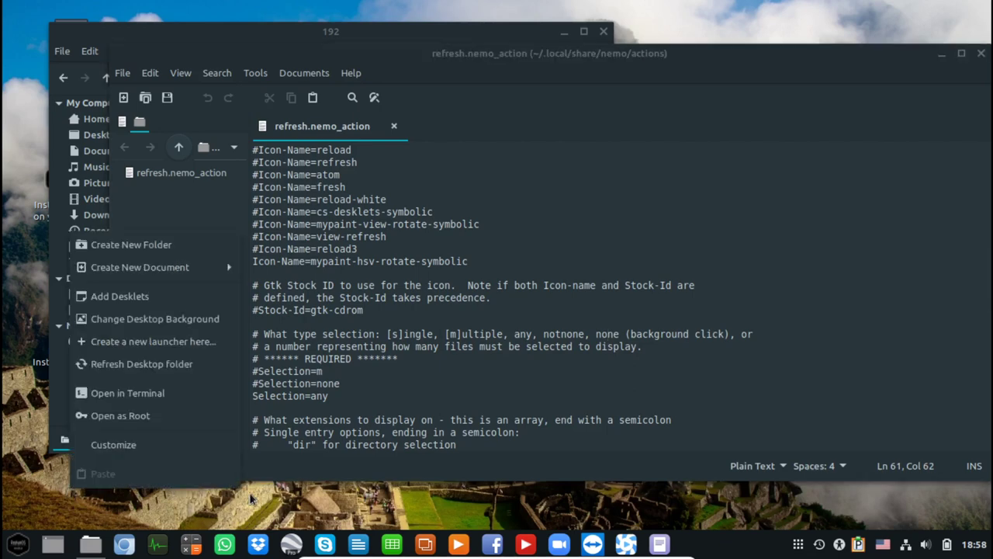
pyautogui.click(28, 490)
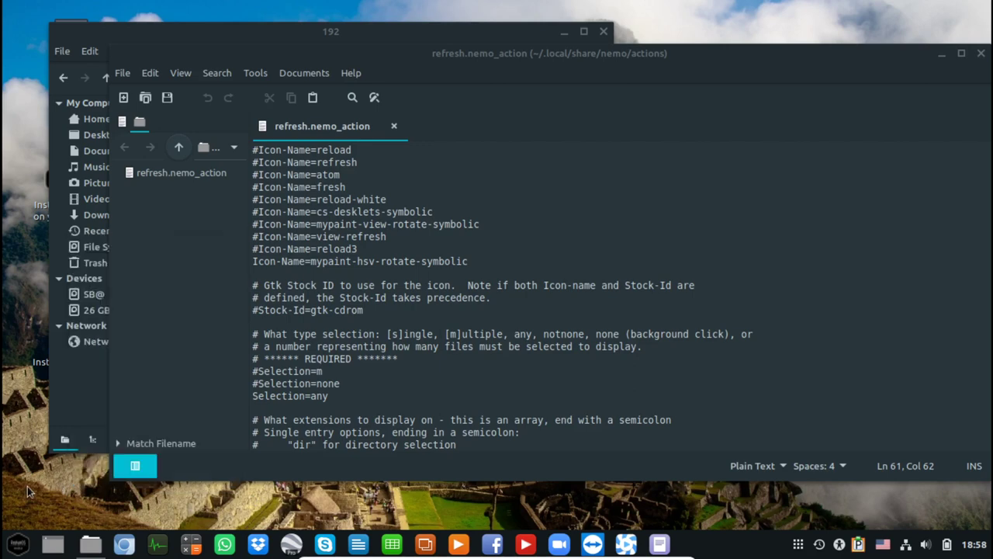
pyautogui.rightClick(28, 491)
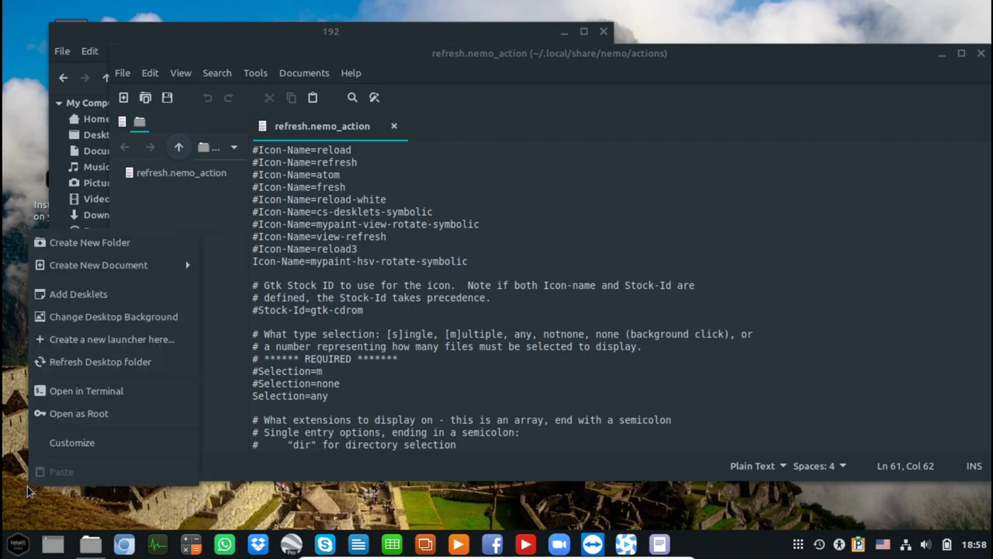
pyautogui.click(241, 38)
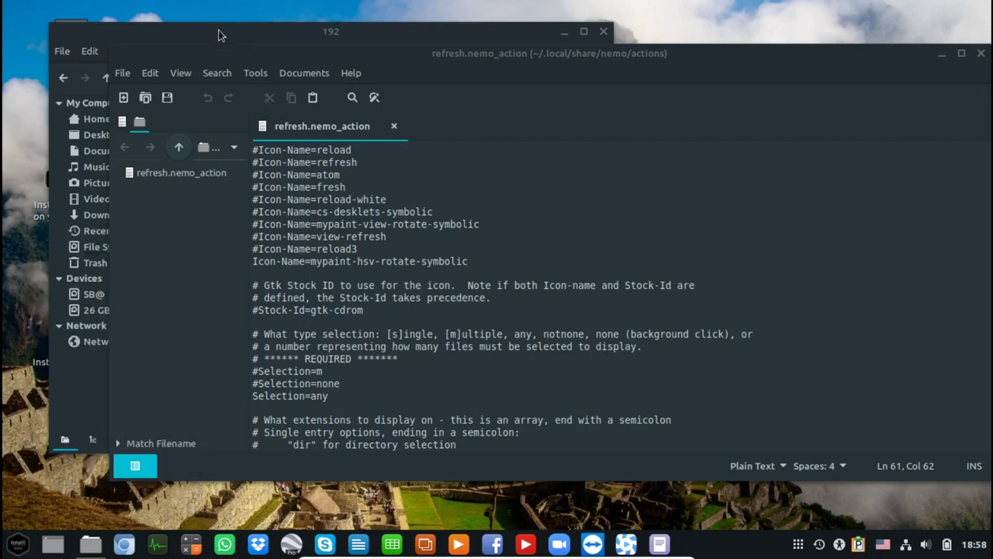
# View the Refresh 192 folder entry in the folder background's context menu, and return to the #Selection=none line in refresh.nemo_action
pyautogui.click(218, 34)
pyautogui.rightClick(284, 299)
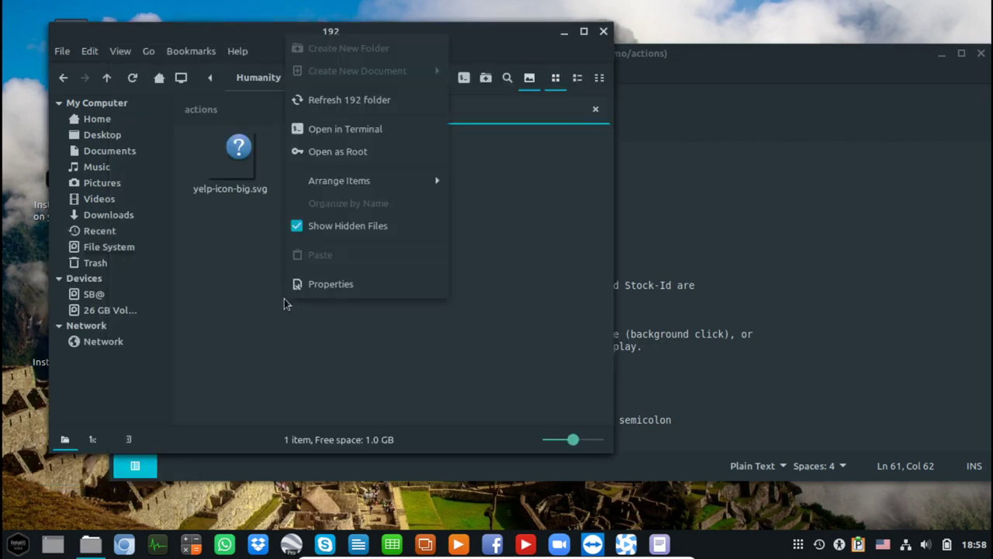
pyautogui.click(709, 262)
pyautogui.click(722, 260)
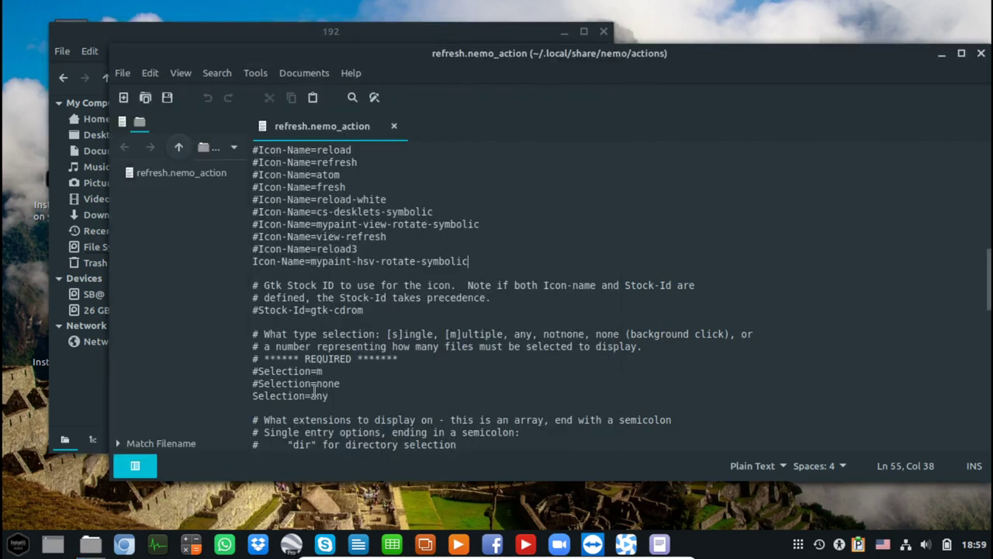
pyautogui.click(351, 381)
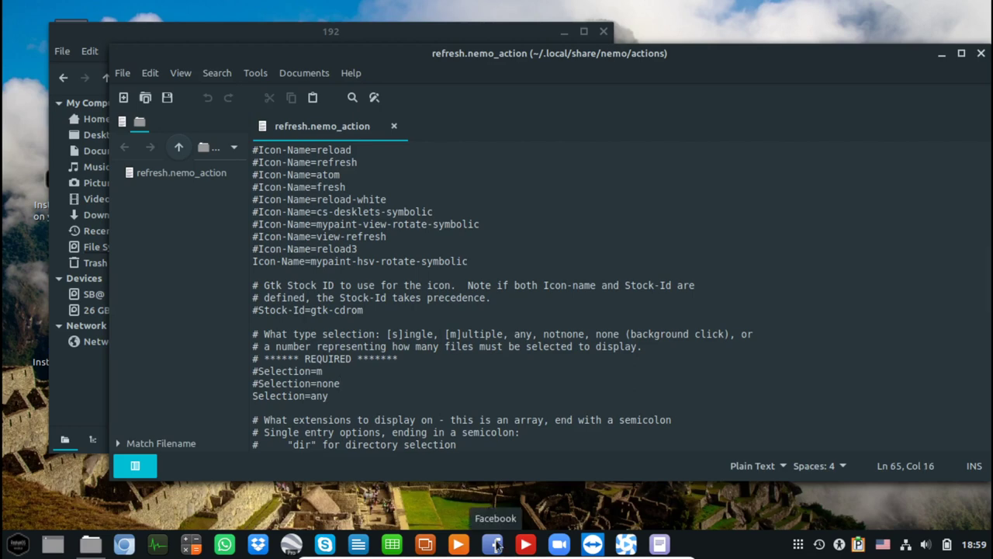
# Read the section on which extensions to display on, and place the text cursor in the comment just above Extensions=any;
pyautogui.press('Down')
pyautogui.press('Down')
pyautogui.press('Down')
pyautogui.press('Down')
pyautogui.press('Down')
pyautogui.press('Down')
pyautogui.press('Down')
pyautogui.press('Down')
pyautogui.press('Down')
pyautogui.press('Down')
pyautogui.press('Down')
pyautogui.press('Down')
pyautogui.press('Down')
pyautogui.press('Down')
pyautogui.press('Down')
pyautogui.press('Down')
pyautogui.press('Down')
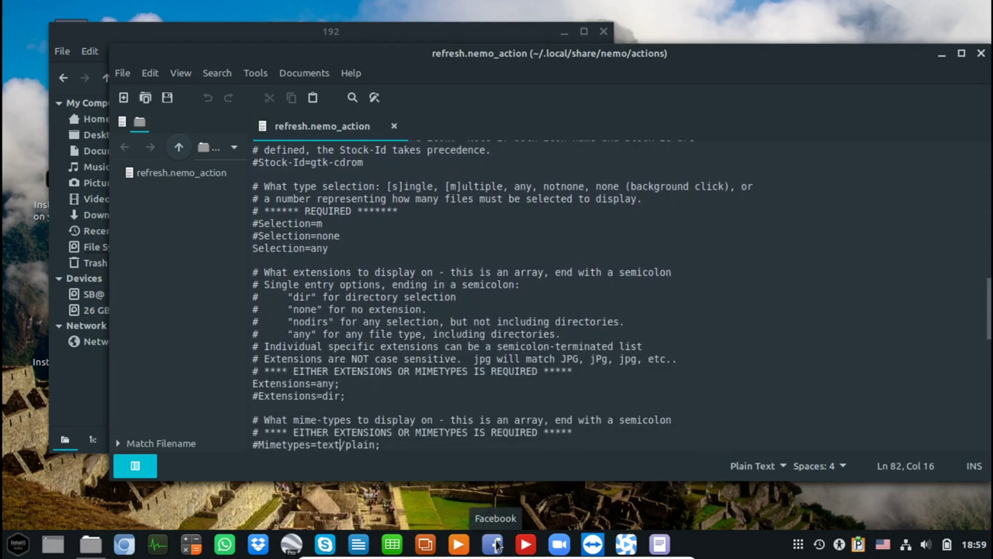
pyautogui.press('Up')
pyautogui.press('Up')
pyautogui.press('Up')
pyautogui.press('Up')
pyautogui.press('Up')
pyautogui.press('Up')
pyautogui.press('Left')
pyautogui.press('Left')
pyautogui.press('Left')
pyautogui.press('Left')
pyautogui.press('Left')
pyautogui.press('Left')
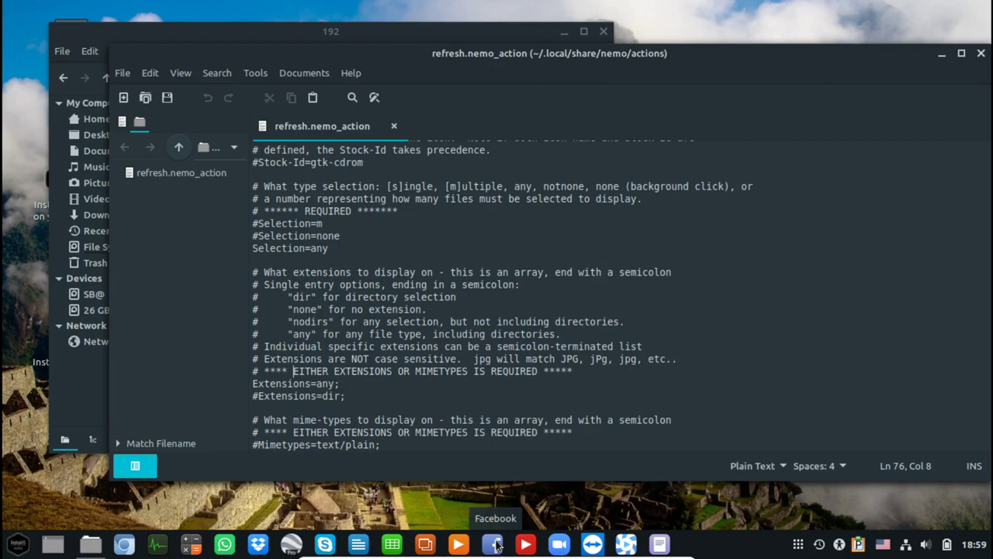
# Read through the mime-types section and place the text cursor just below the #Mimetypes=text/plain; line
pyautogui.press('Down')
pyautogui.press('Down')
pyautogui.press('Down')
pyautogui.press('Down')
pyautogui.press('Down')
pyautogui.press('Down')
pyautogui.press('Down')
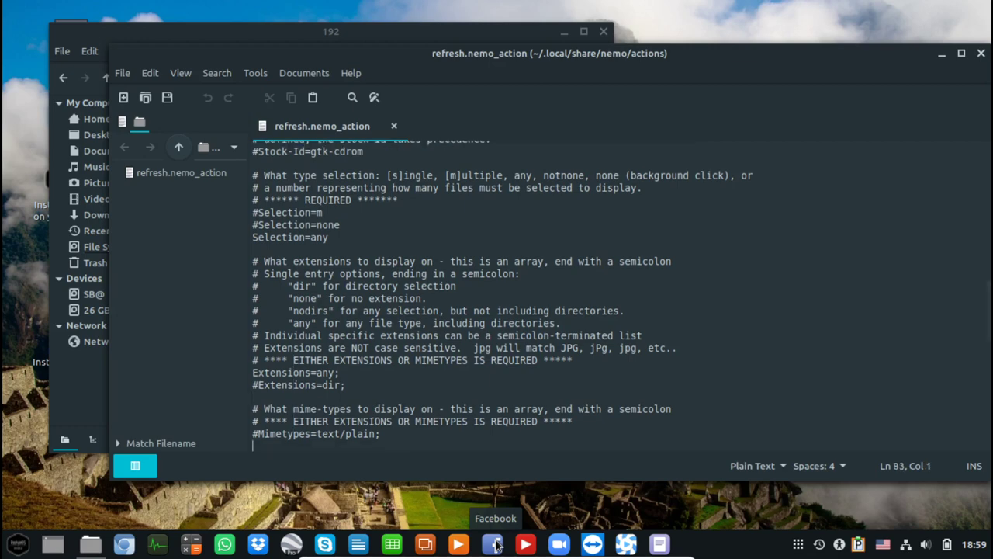
pyautogui.press('Down')
pyautogui.press('Down')
pyautogui.press('Down')
pyautogui.press('Down')
pyautogui.press('Up')
pyautogui.press('Up')
pyautogui.press('Up')
pyautogui.press('Up')
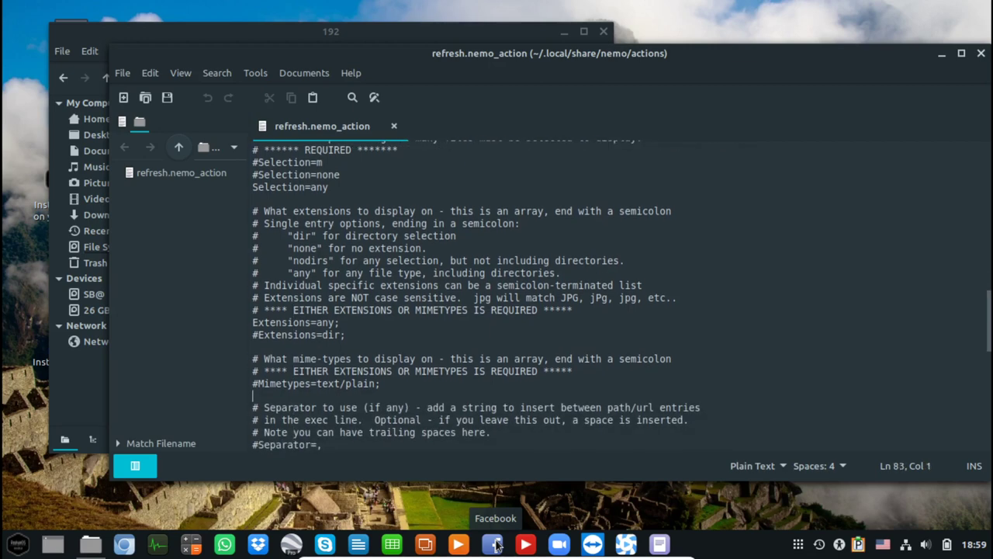
# Read through the optional Separator and Quote sections down to the start of the Dependencies comment
pyautogui.press('Down')
pyautogui.press('Down')
pyautogui.press('Down')
pyautogui.press('Down')
pyautogui.press('Down')
pyautogui.press('Down')
pyautogui.press('Down')
pyautogui.press('Down')
pyautogui.press('Down')
pyautogui.press('Down')
pyautogui.press('Down')
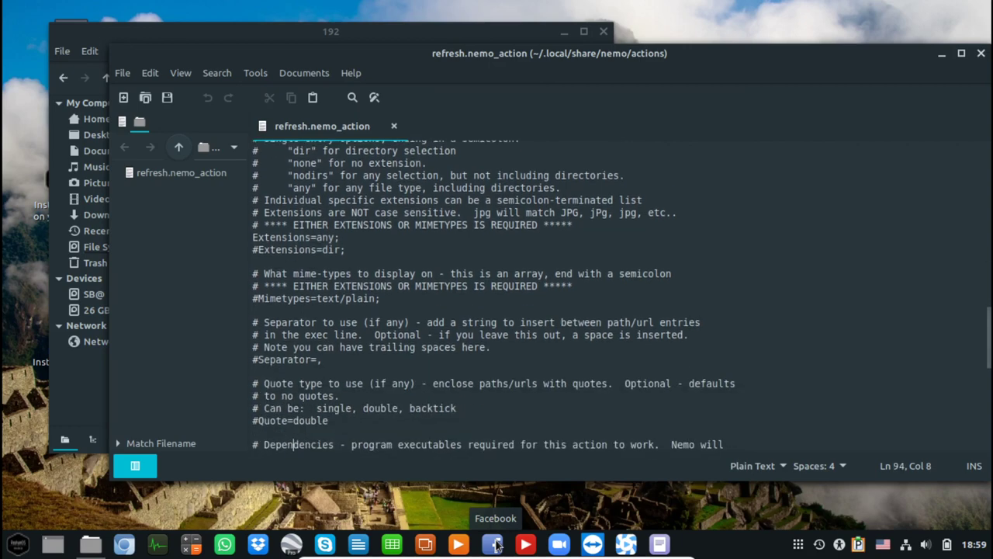
# Read through the Dependencies section and the first entries of the Conditions list
pyautogui.press('Down')
pyautogui.press('Down')
pyautogui.press('Down')
pyautogui.press('Down')
pyautogui.press('Down')
pyautogui.press('Down')
pyautogui.press('Down')
pyautogui.press('Down')
pyautogui.press('Down')
pyautogui.press('Down')
pyautogui.press('Down')
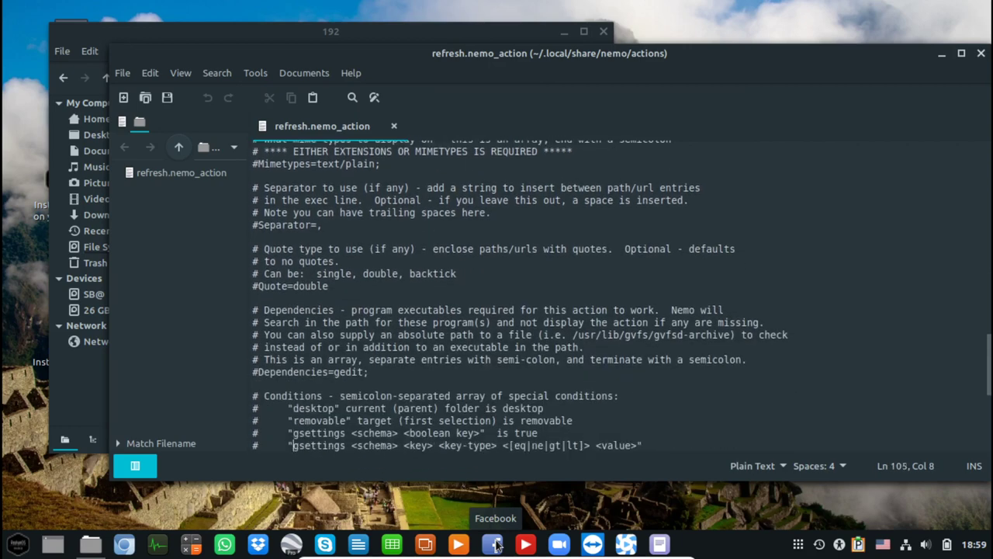
# Read the rest of the Conditions section and the Escape Spaces section, past the EscapeSpaces=true line
pyautogui.press('Down')
pyautogui.press('Down')
pyautogui.press('Down')
pyautogui.press('Down')
pyautogui.press('Down')
pyautogui.press('Down')
pyautogui.press('Down')
pyautogui.press('Down')
pyautogui.press('Down')
pyautogui.press('Down')
pyautogui.press('Down')
pyautogui.press('Down')
pyautogui.press('Down')
pyautogui.press('Down')
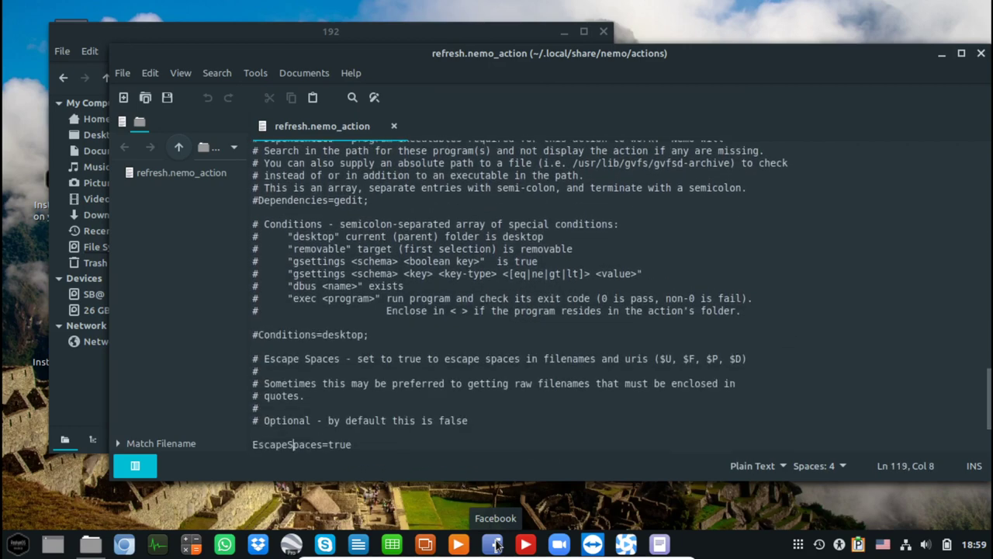
pyautogui.press('Down')
pyautogui.press('Down')
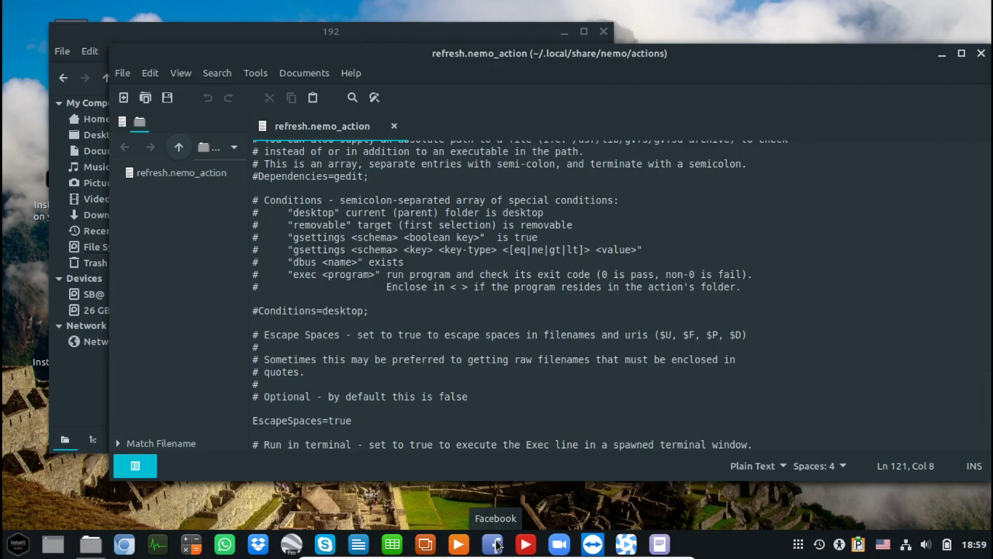
# Read through the Run in terminal section down to the #Terminal=false line, and go back up over its comments
pyautogui.press('Down')
pyautogui.press('Down')
pyautogui.press('Down')
pyautogui.press('Down')
pyautogui.press('Down')
pyautogui.press('Down')
pyautogui.press('Down')
pyautogui.press('End')
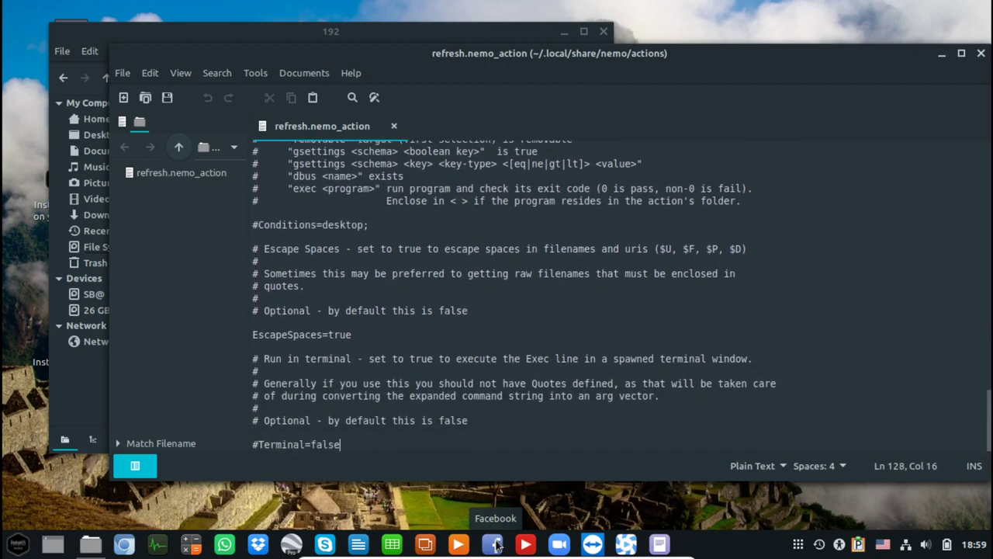
pyautogui.press('Up')
pyautogui.press('Up')
pyautogui.press('Up')
pyautogui.press('Up')
# Close the text editor, the 192 tab and the file manager window, and run the Refresh Desktop folder action on the desktop
pyautogui.click(980, 55)
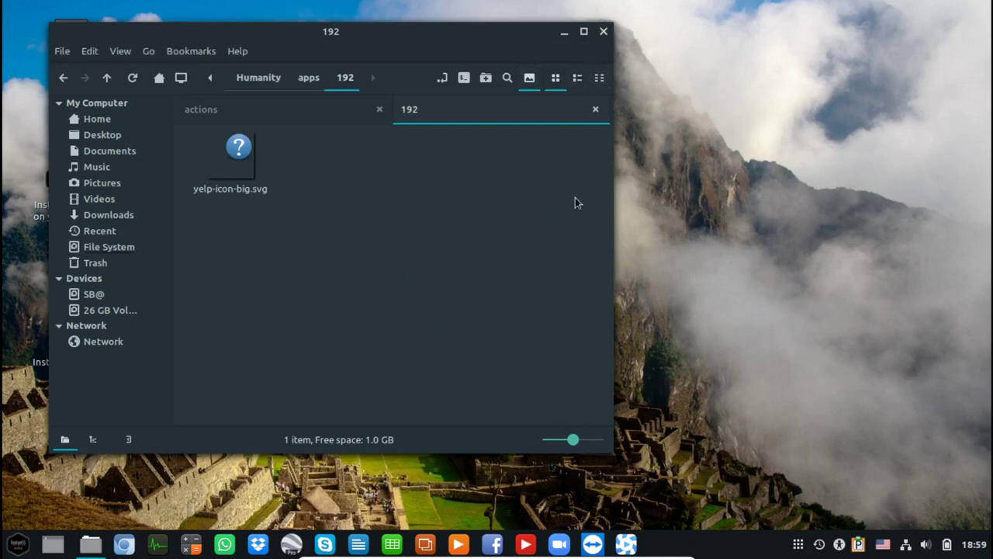
pyautogui.click(595, 108)
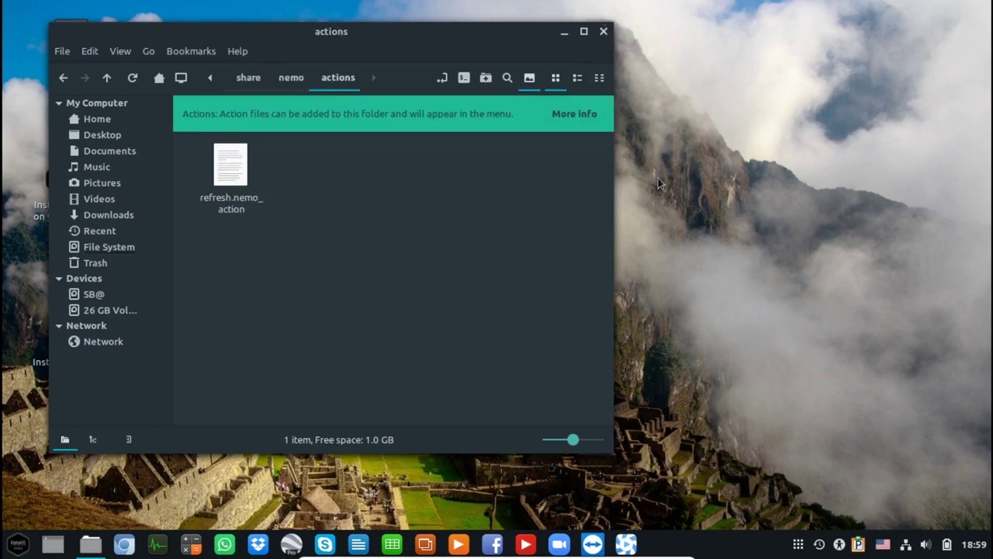
pyautogui.click(603, 32)
pyautogui.rightClick(465, 127)
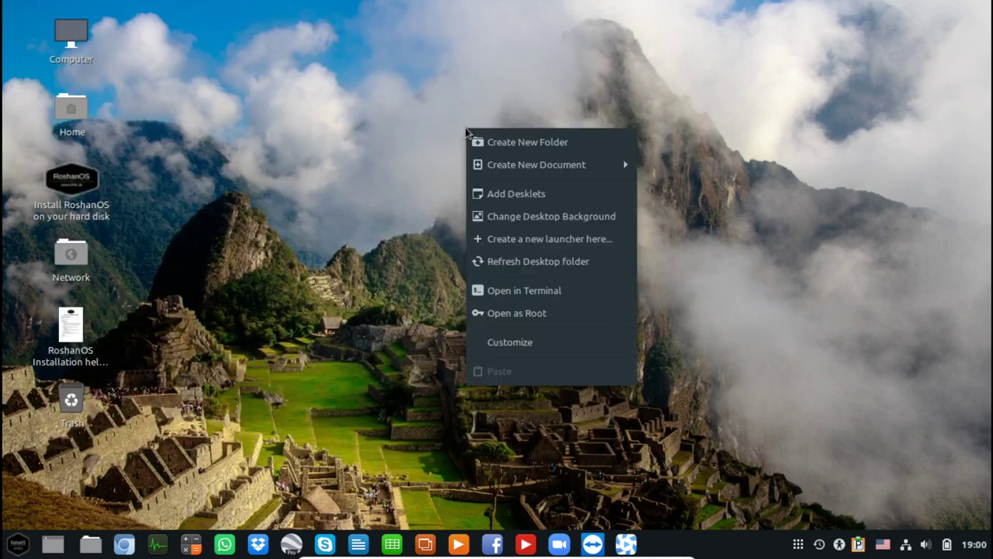
pyautogui.click(502, 263)
# Take the virtual machine out of full-screen mode and switch to the FWD notes in the host's text editor
pyautogui.press('Control_R+f')
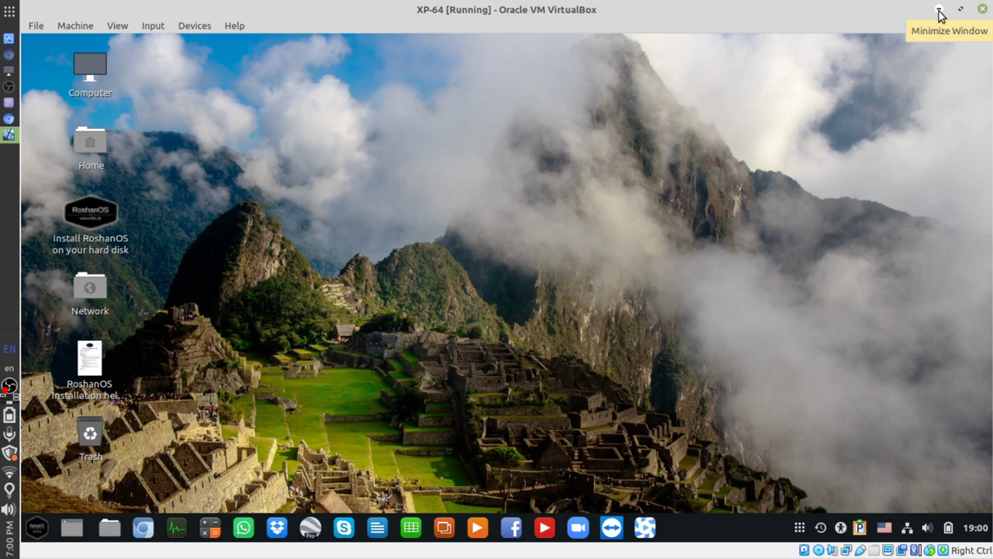
pyautogui.click(8, 57)
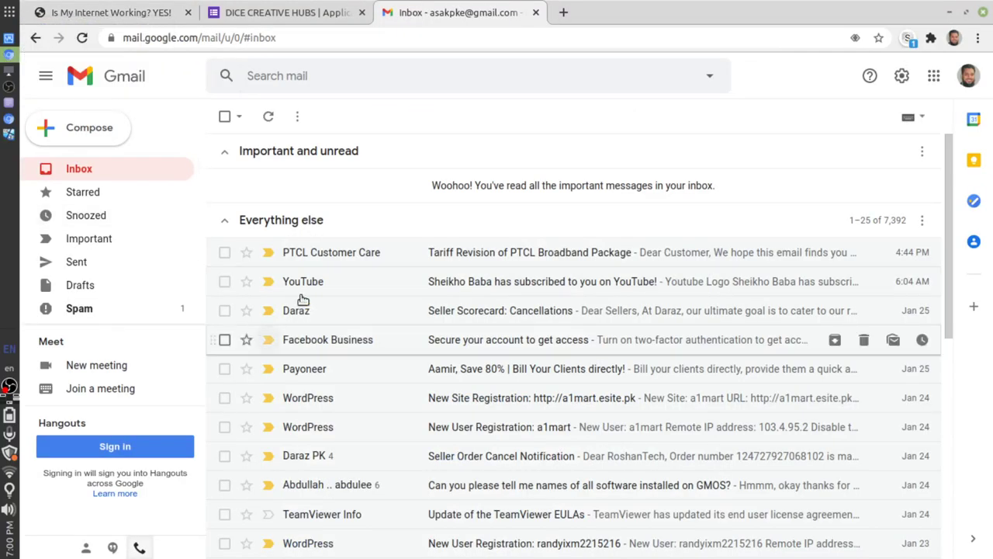
pyautogui.click(7, 106)
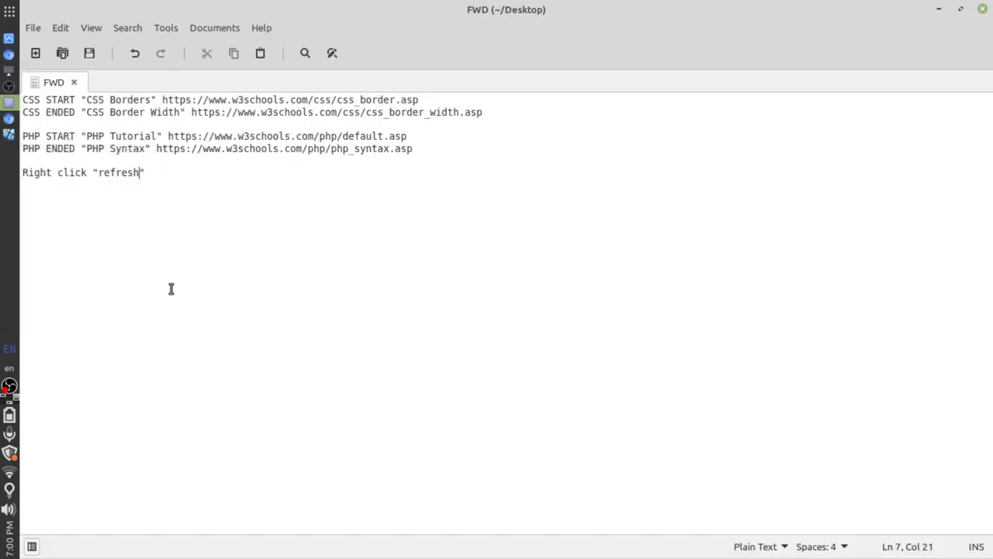